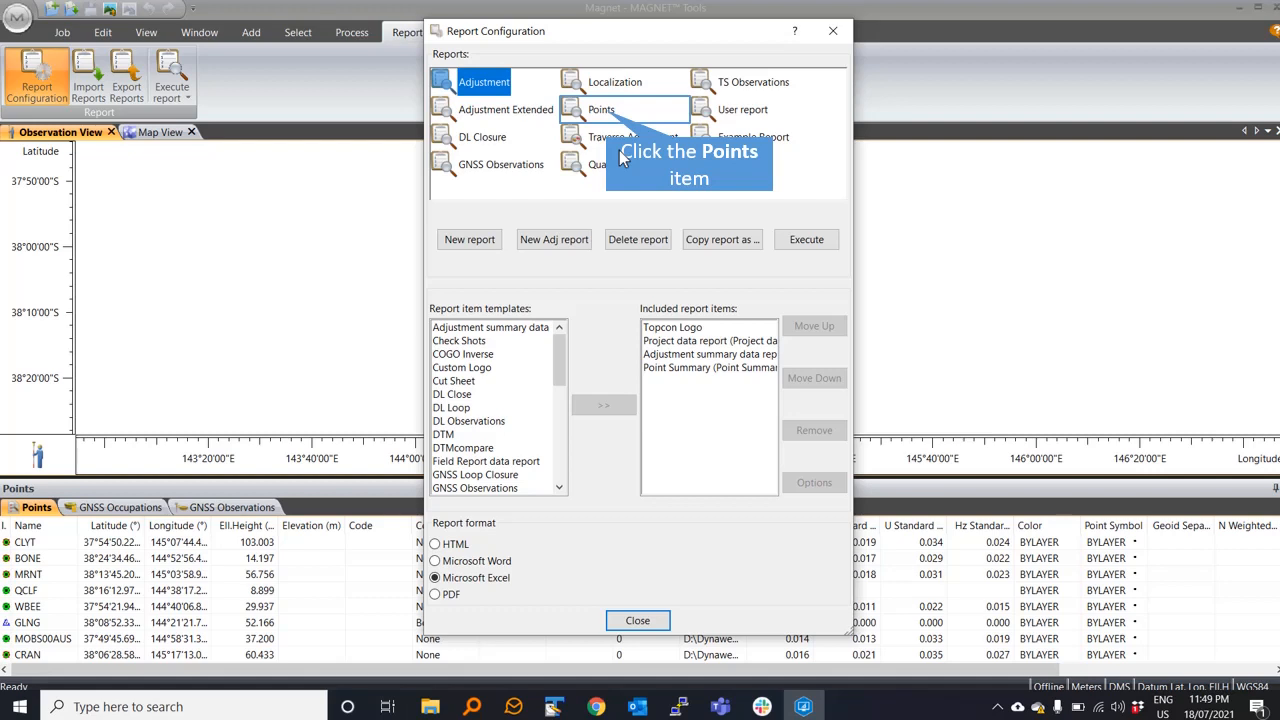
# Step: Execute the Points report in Microsoft Excel format and open the generated file despite the format warning
pyautogui.click(602, 118)
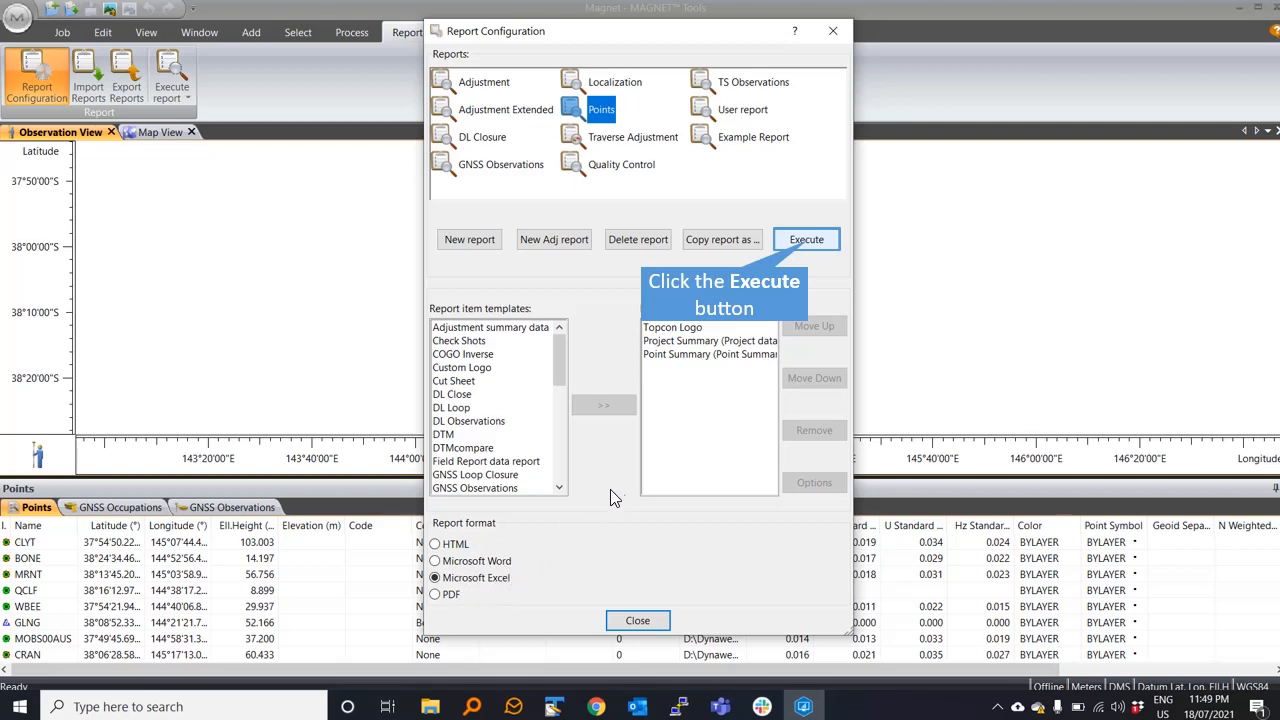
pyautogui.click(806, 240)
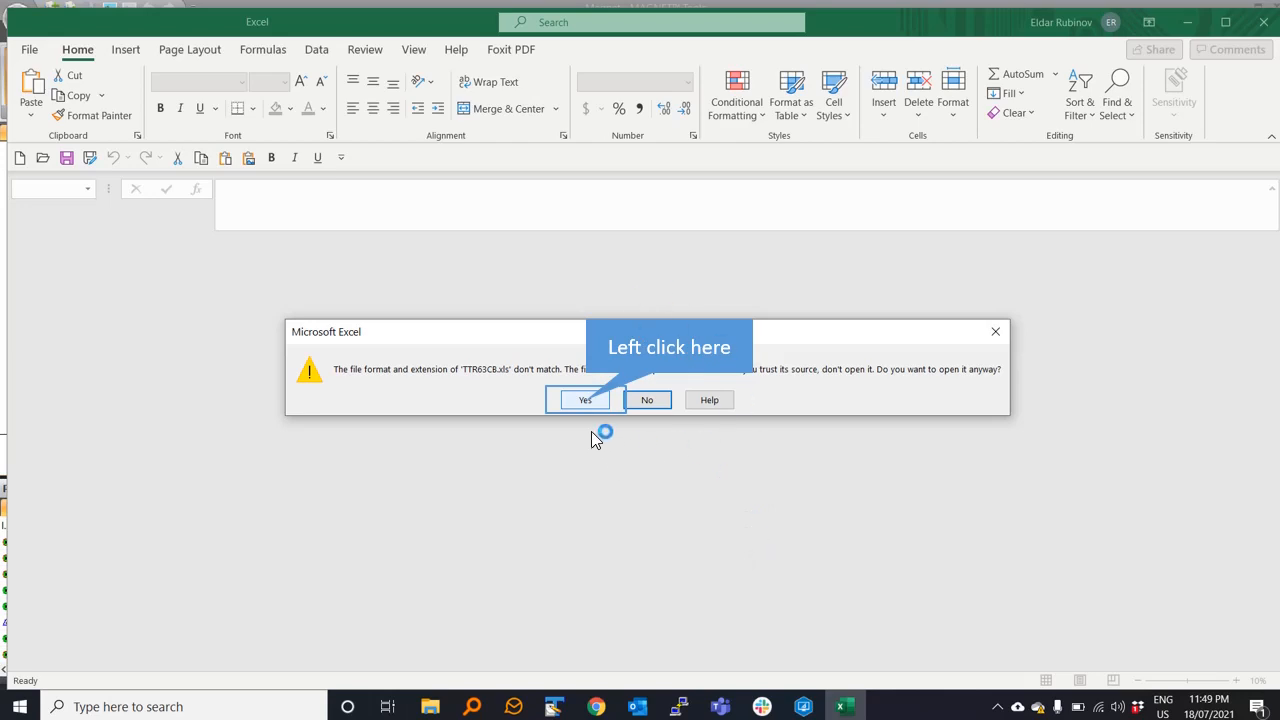
pyautogui.click(587, 400)
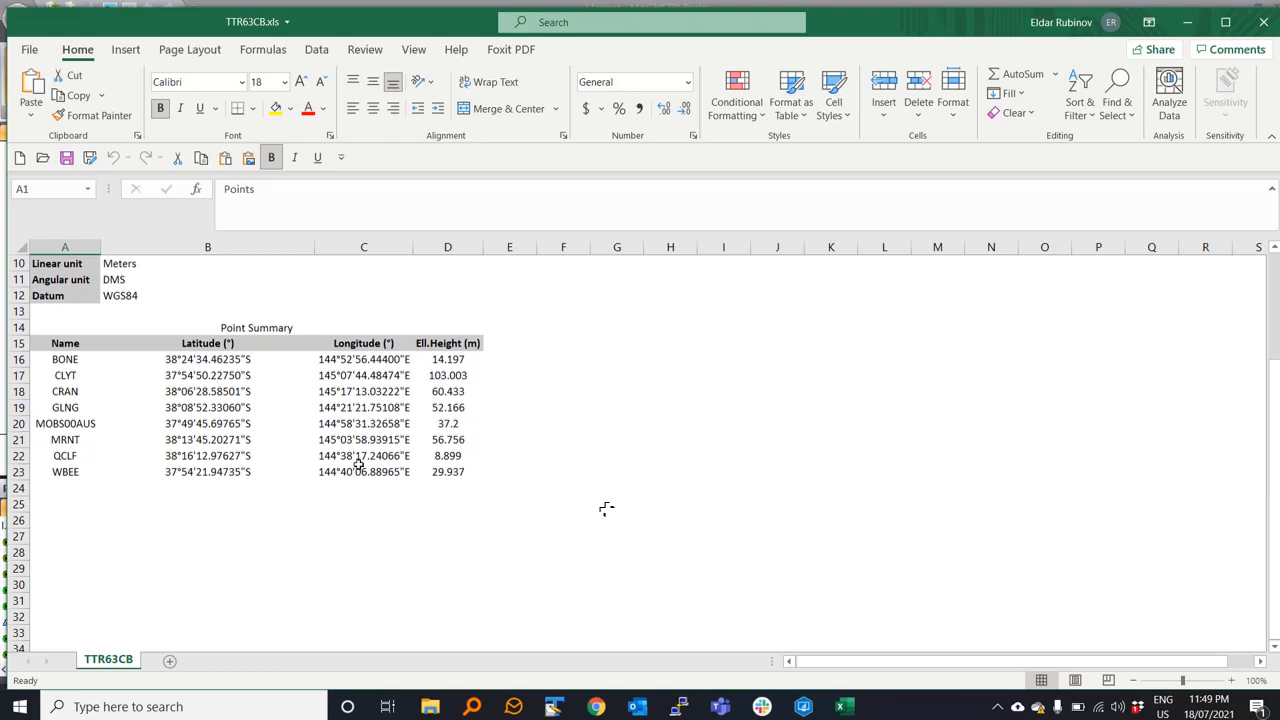
# Step: Start saving a copy of the points workbook as CSV UTF-8 (Comma delimited) with the file name Magnet Point Output
pyautogui.click(90, 159)
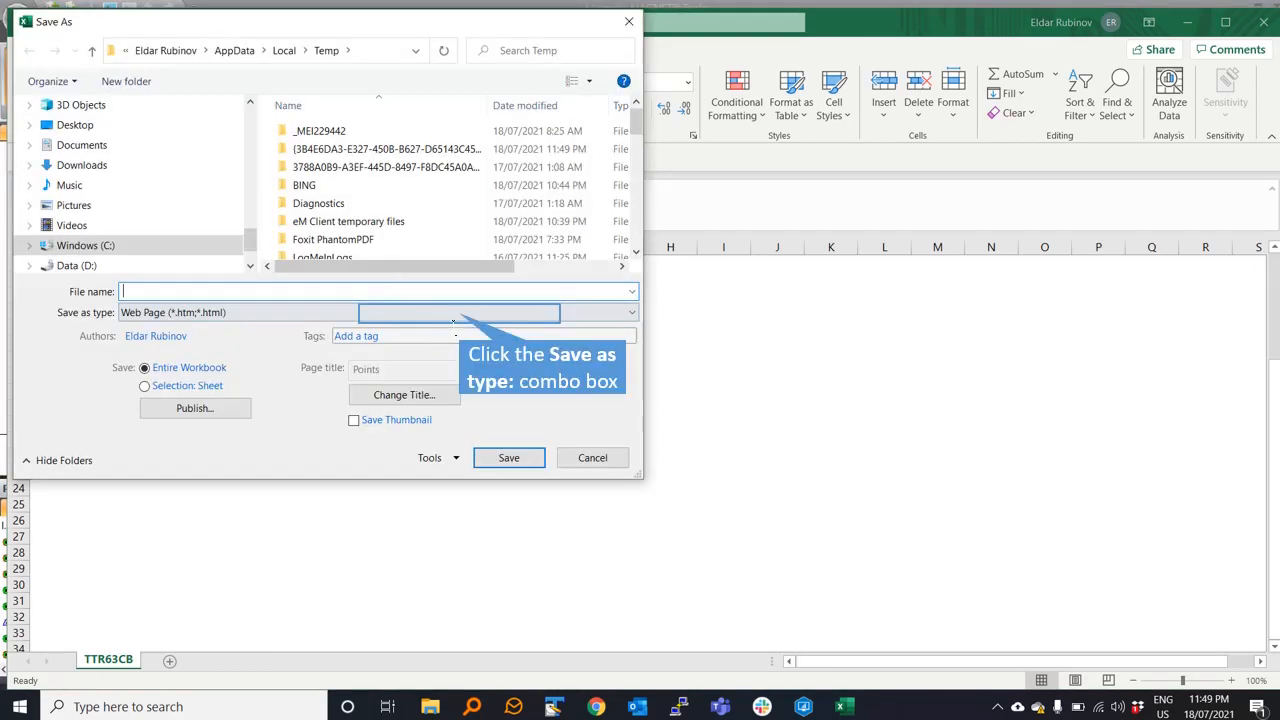
pyautogui.click(459, 315)
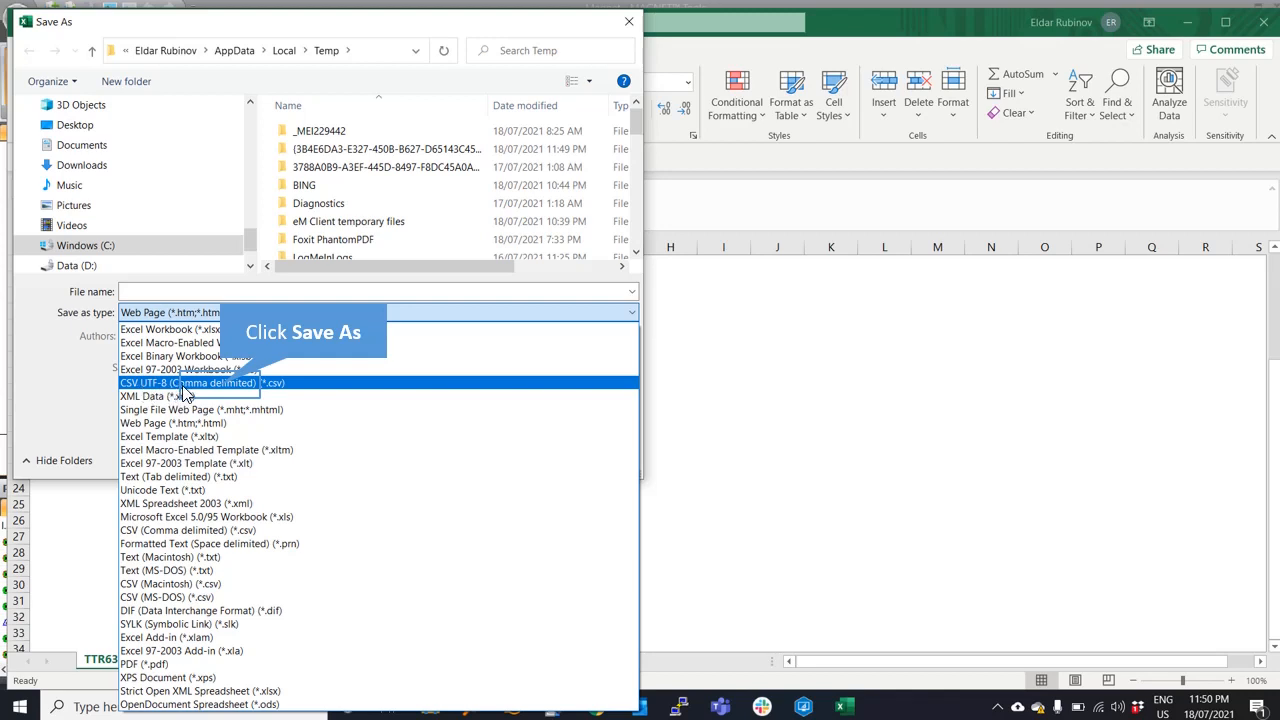
pyautogui.click(222, 385)
pyautogui.click(238, 292)
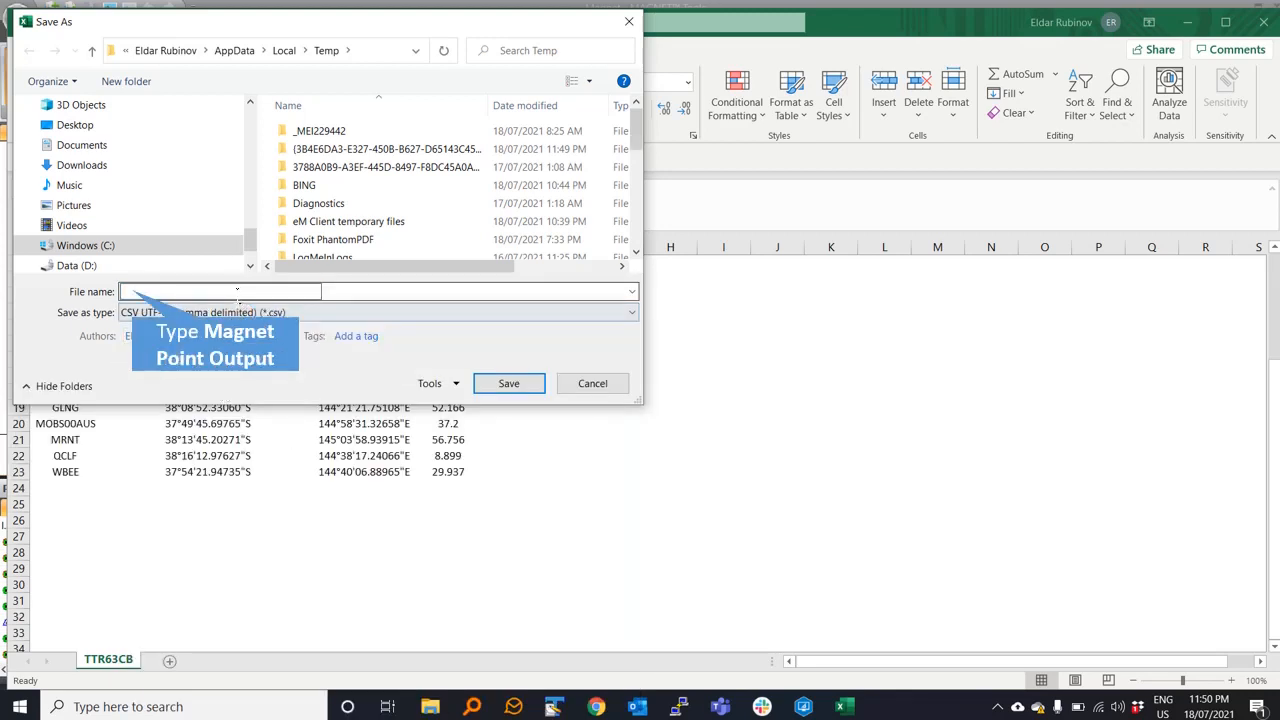
pyautogui.write('Magnet Point Ou')
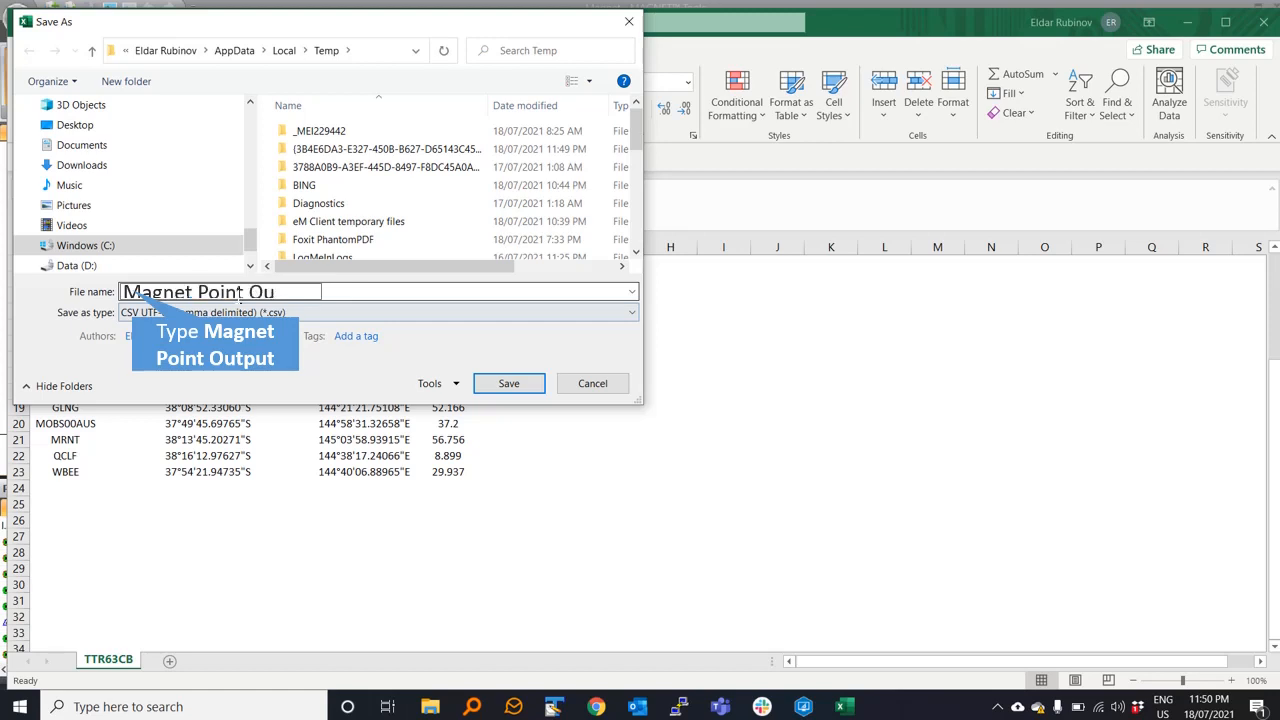
pyautogui.write('tput')
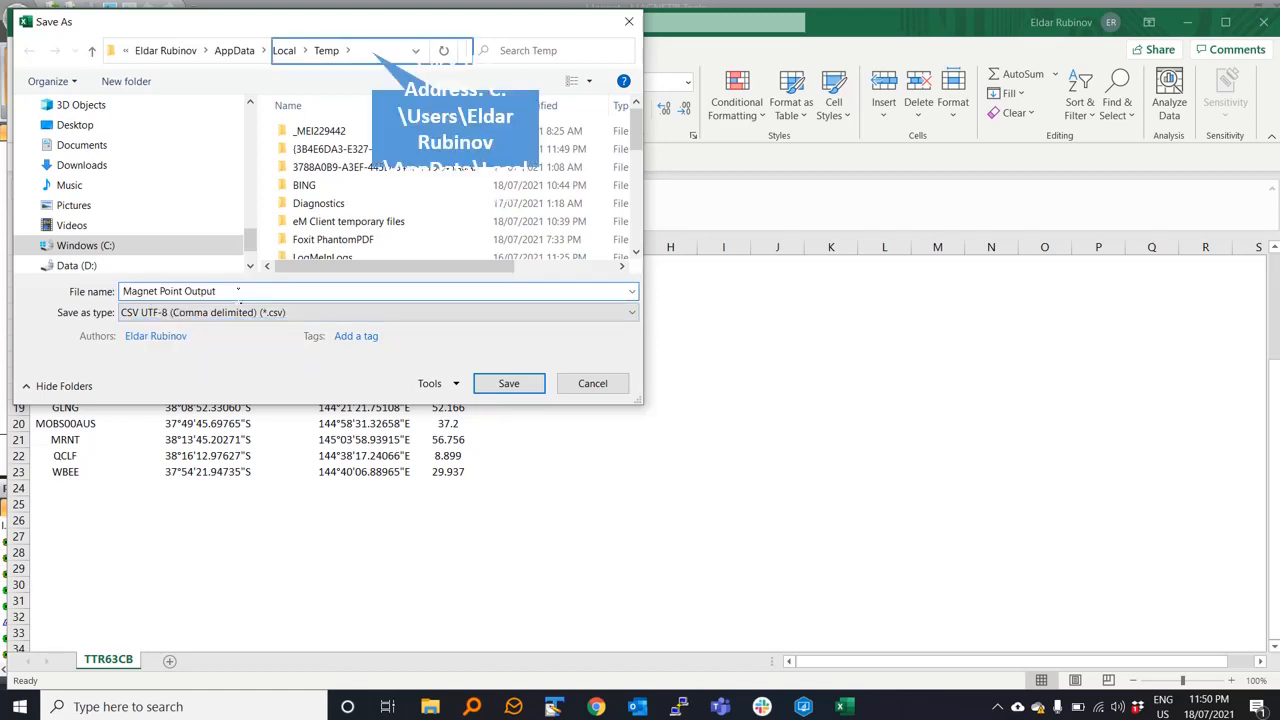
# Step: Save the CSV file in the Test_1 > 04 - Magnet > Output folder and close the workbook
pyautogui.click(372, 51)
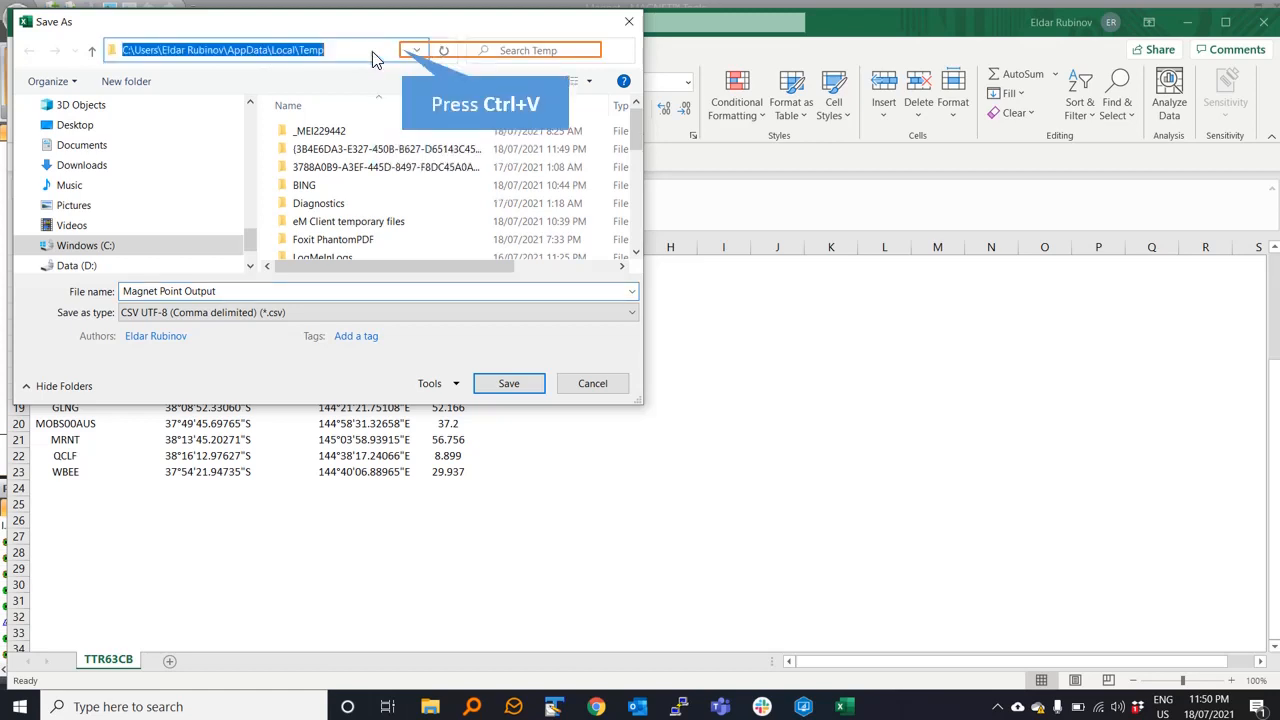
pyautogui.hotkey('ctrl', 'v')
pyautogui.press('Return')
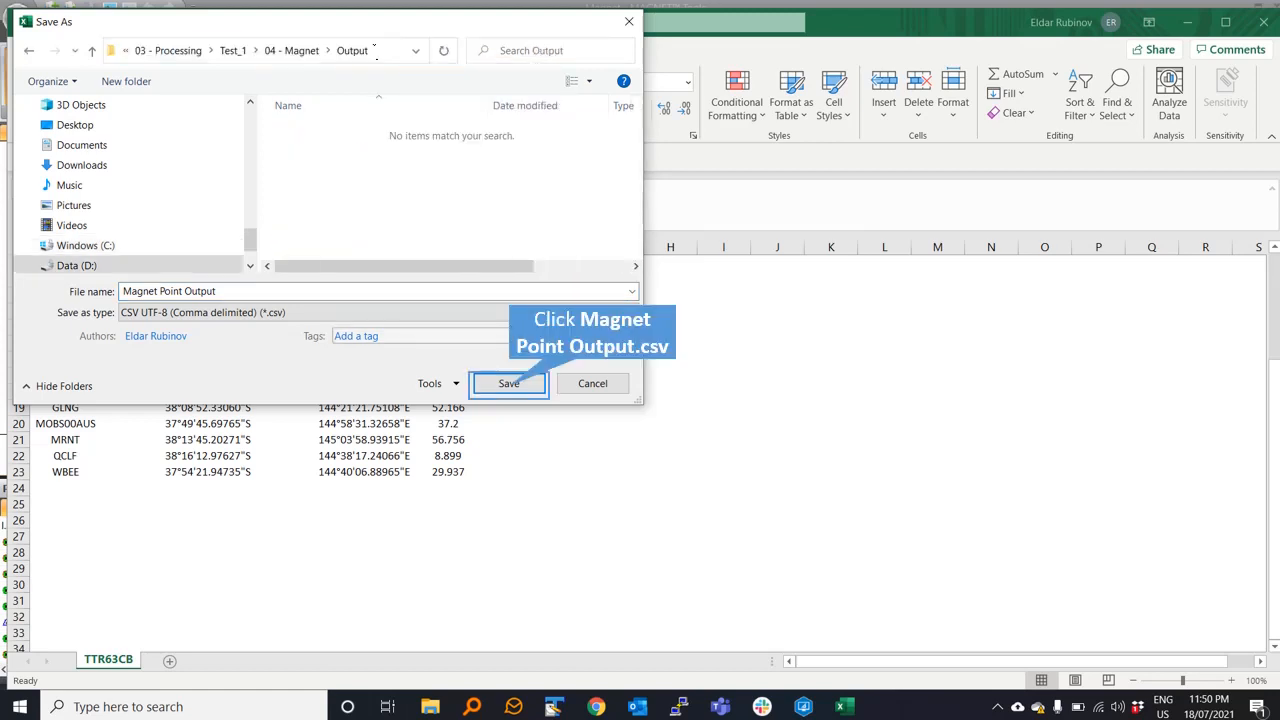
pyautogui.click(509, 384)
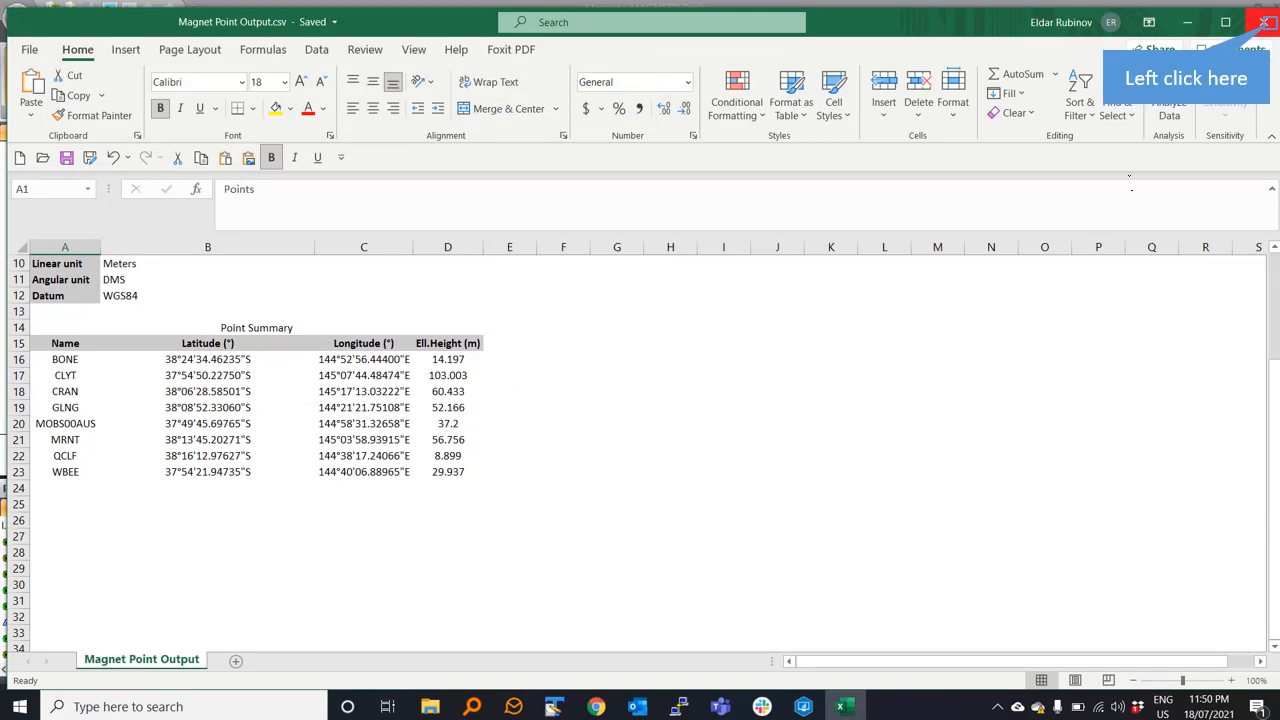
pyautogui.click(1264, 21)
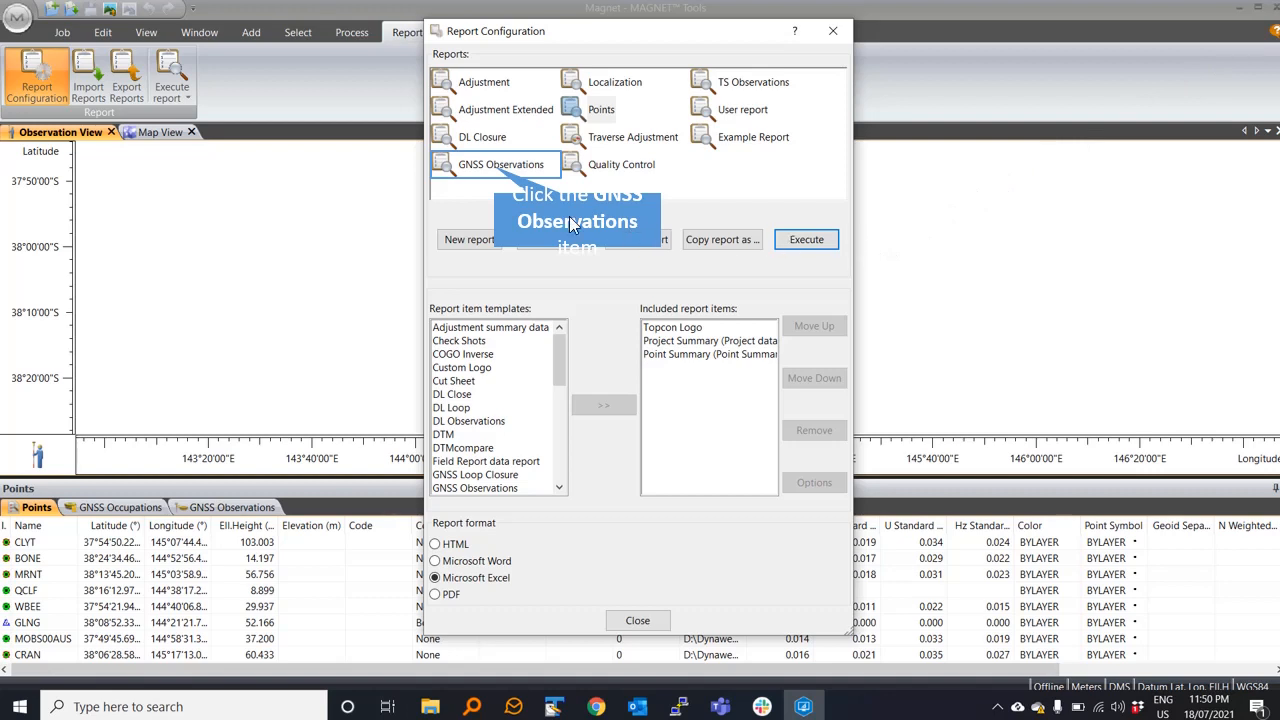
# Step: Review the options of the GNSS Observations item in the GNSS Observations report, leaving them without changes
pyautogui.click(490, 178)
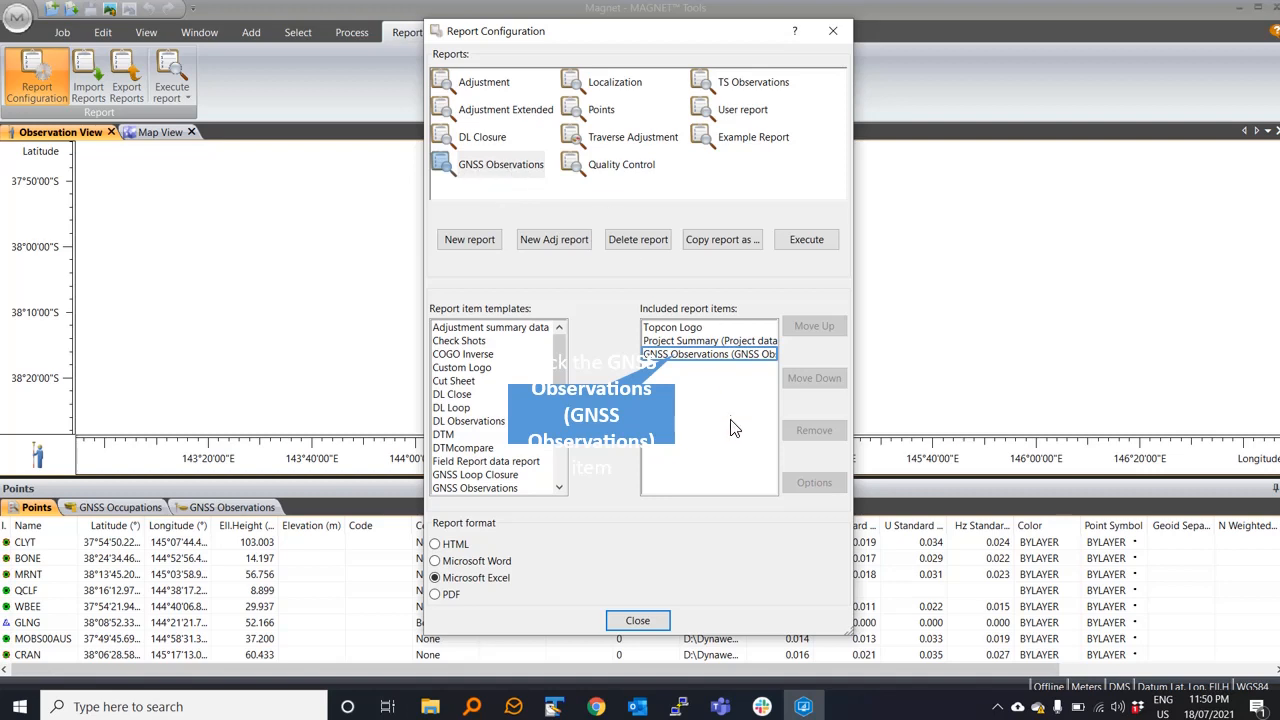
pyautogui.click(676, 356)
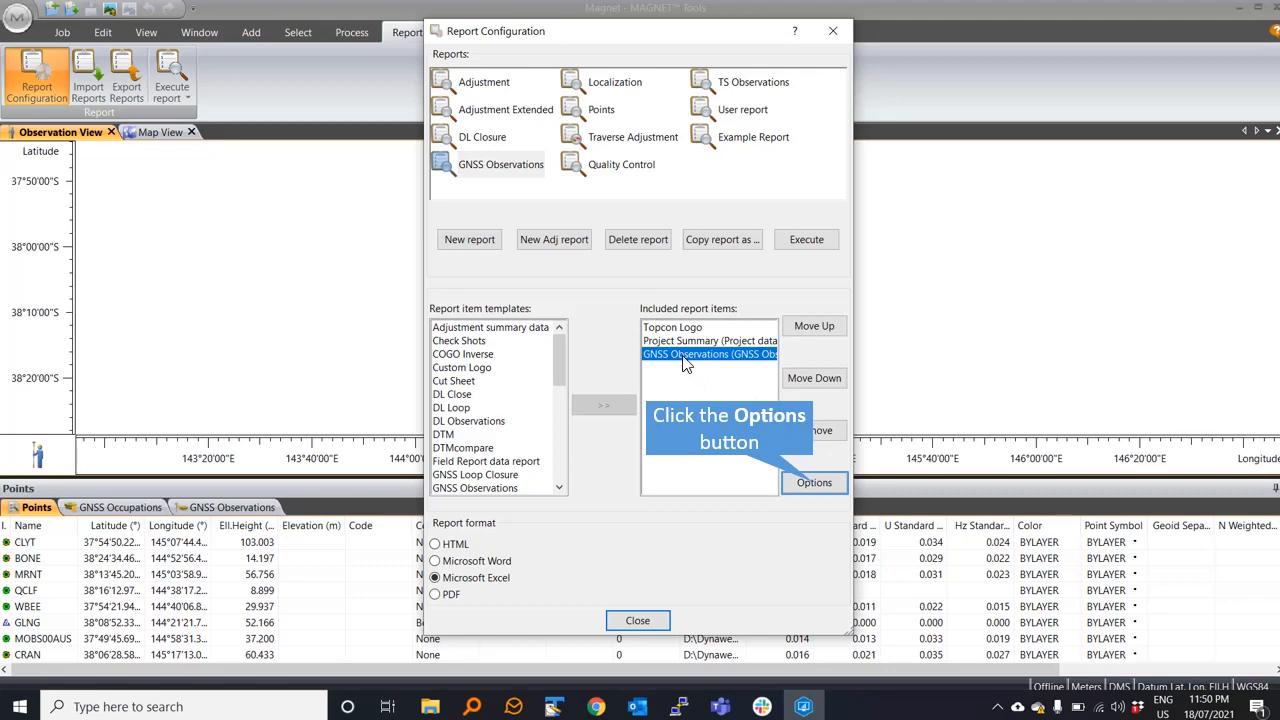
pyautogui.click(814, 483)
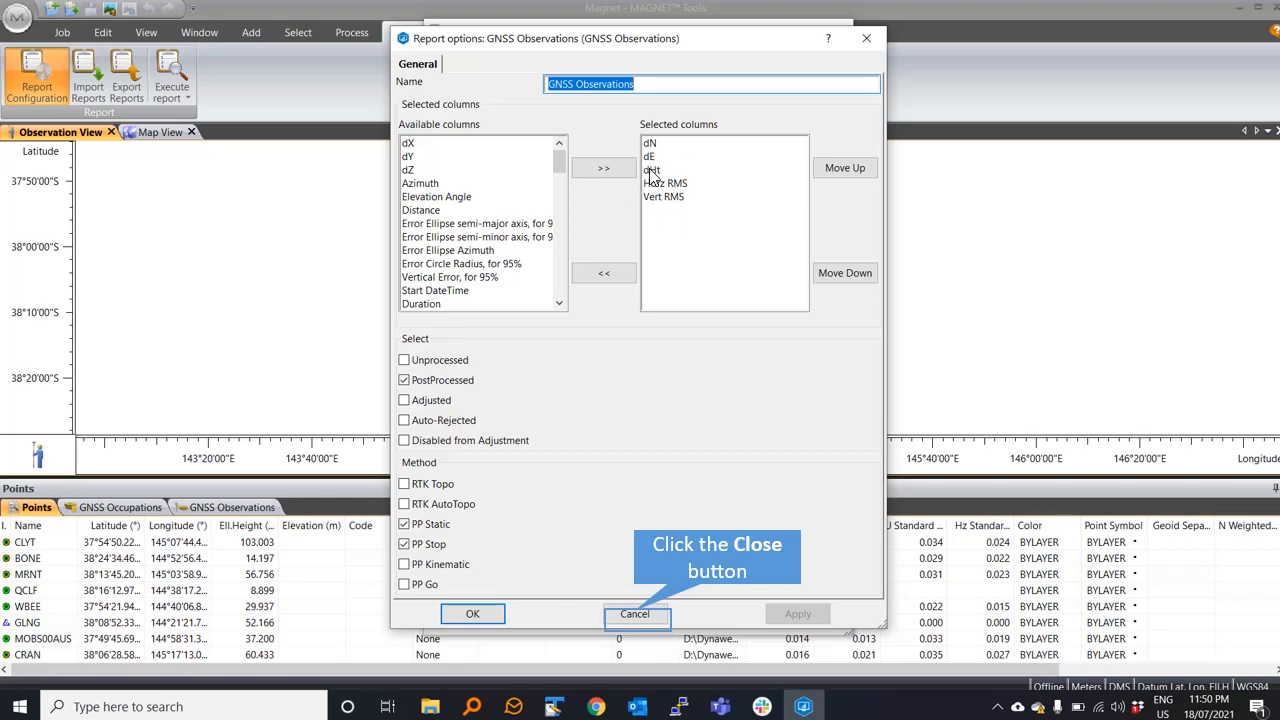
pyautogui.click(636, 614)
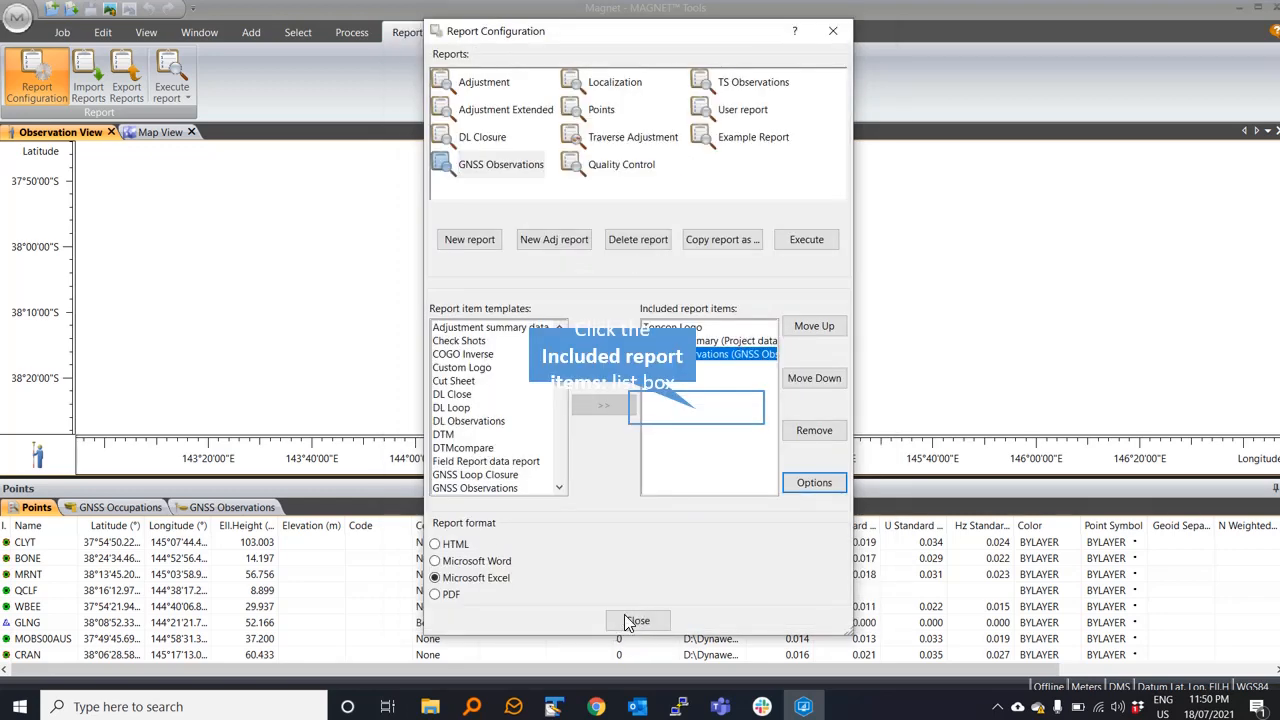
pyautogui.click(657, 180)
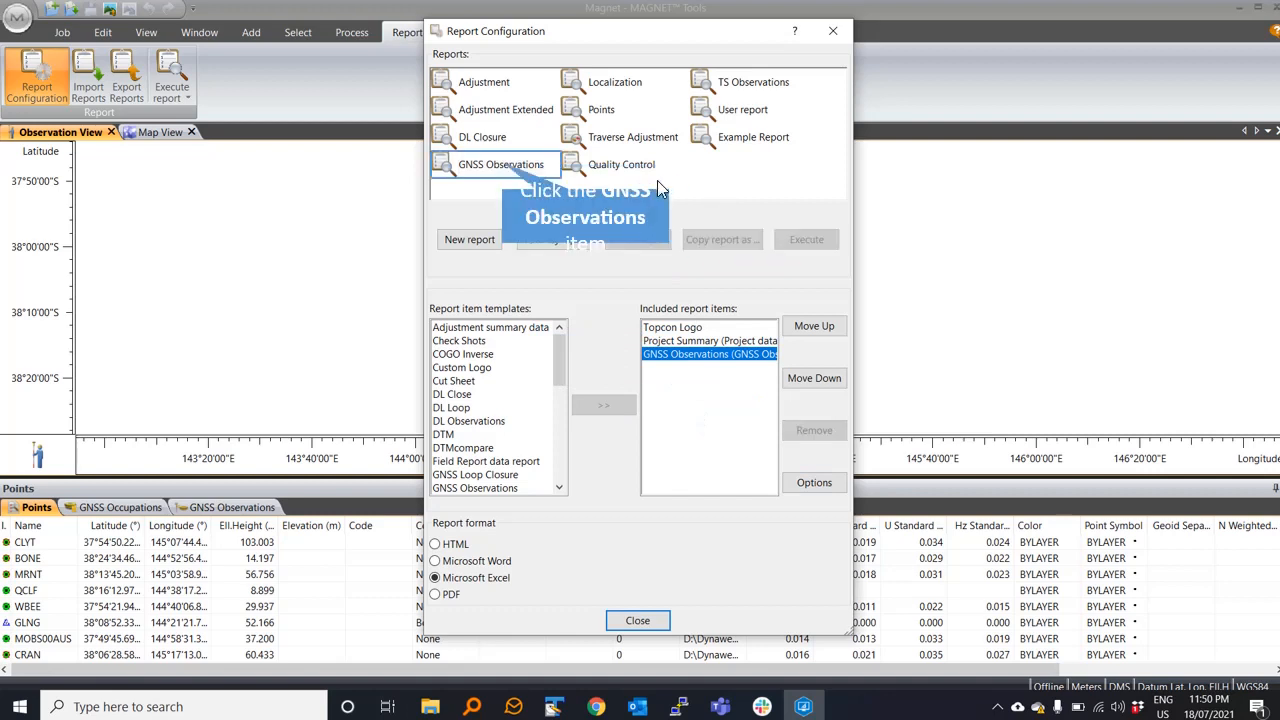
pyautogui.click(504, 168)
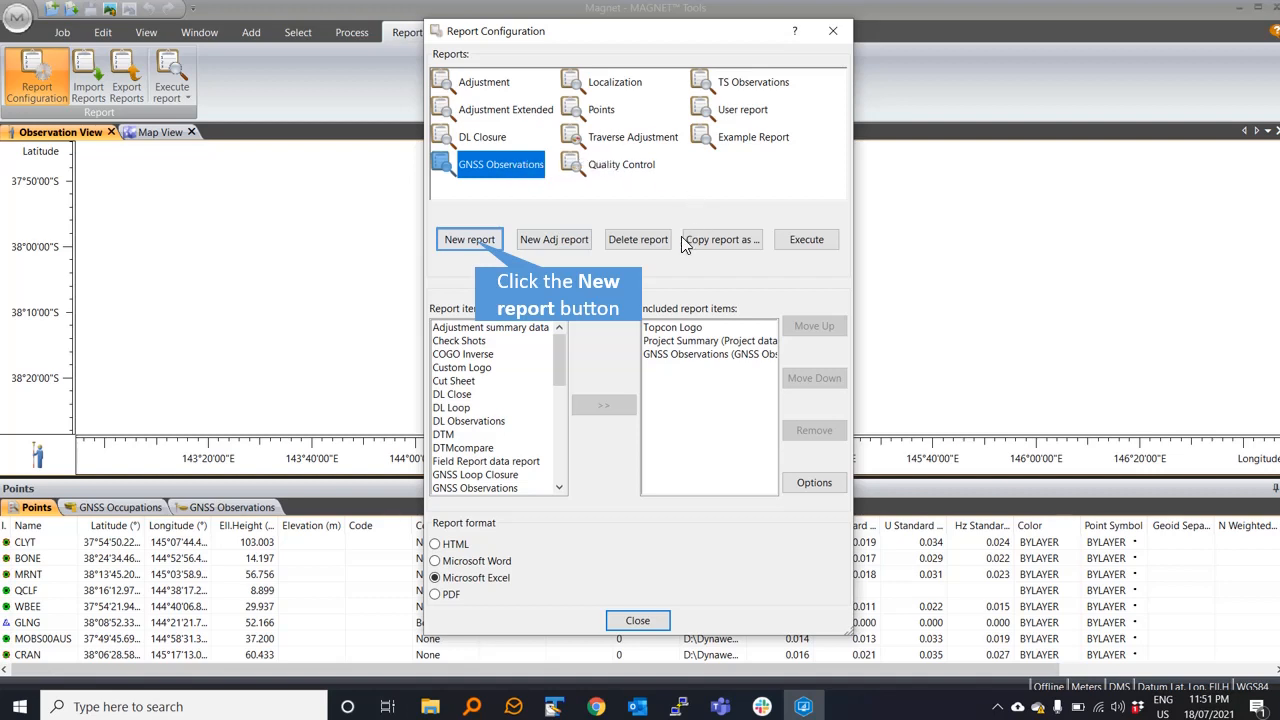
# Step: Create a new report named DynAdjust Report
pyautogui.click(472, 240)
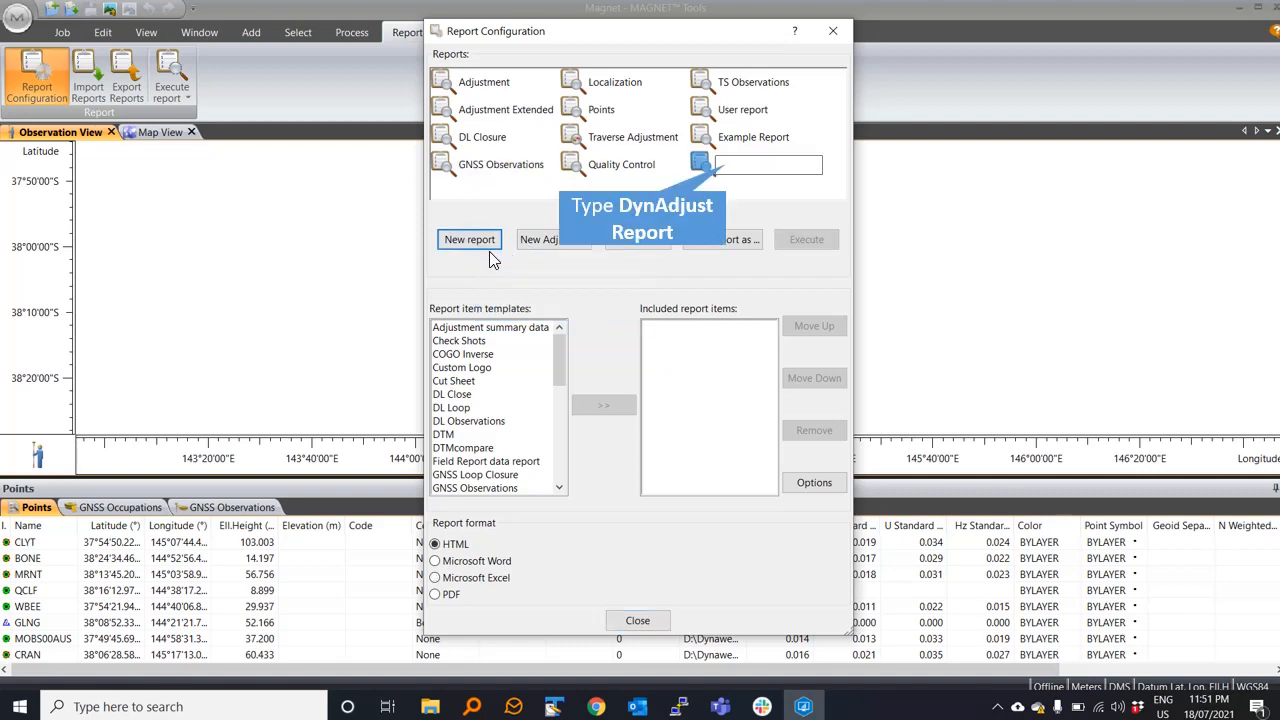
pyautogui.write('DynAdjust Report')
pyautogui.click(752, 190)
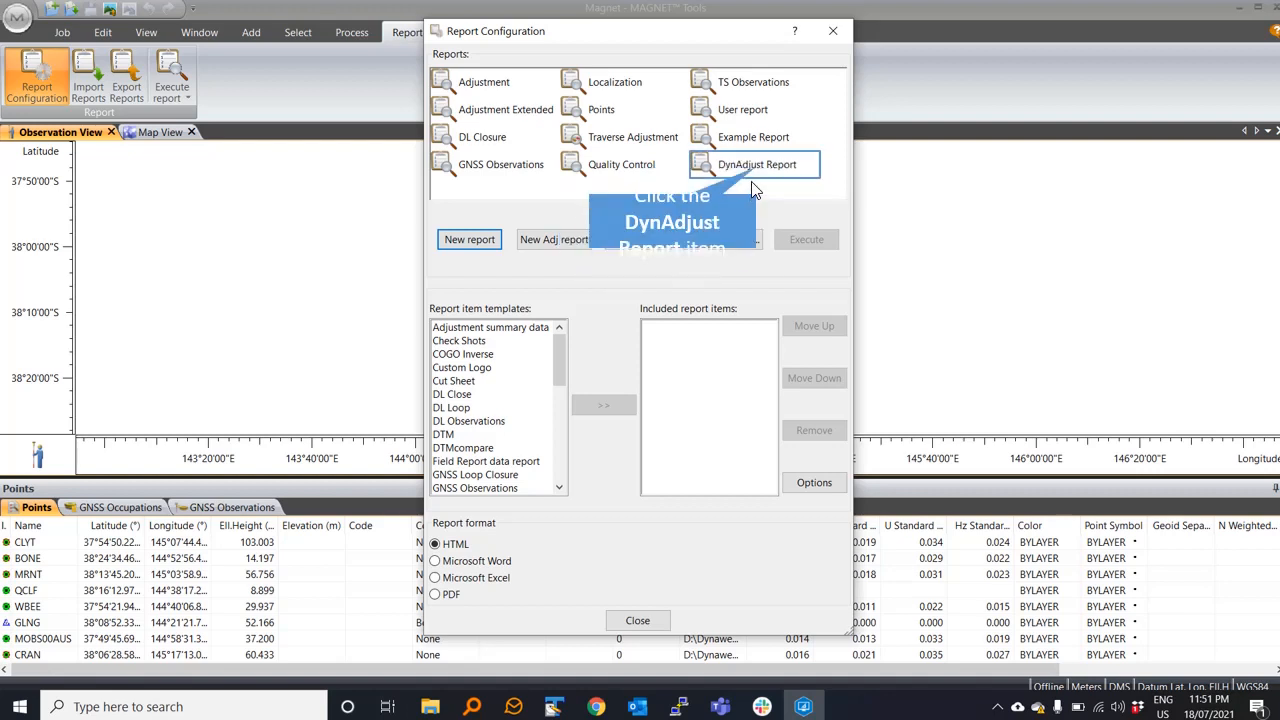
# Step: Add the GNSS Observations template to the included items of DynAdjust Report
pyautogui.click(757, 167)
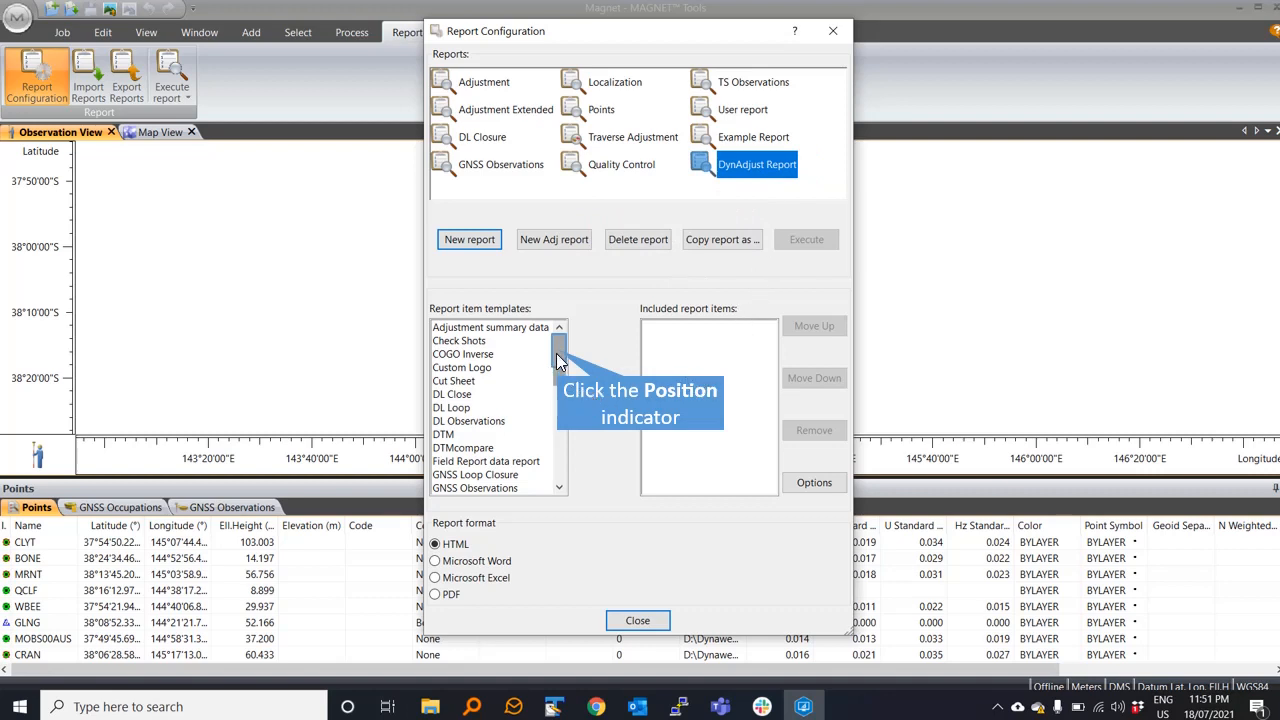
pyautogui.moveTo(557, 349); pyautogui.dragTo(557, 361)
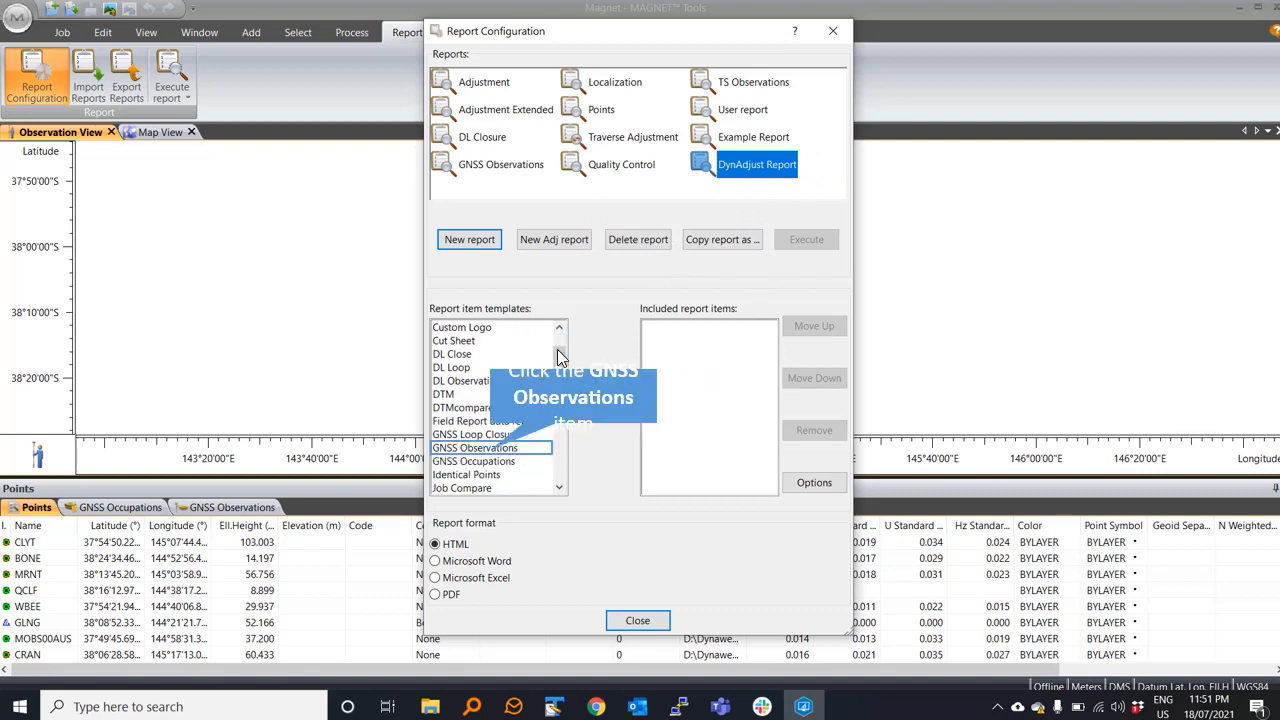
pyautogui.click(508, 450)
pyautogui.click(603, 406)
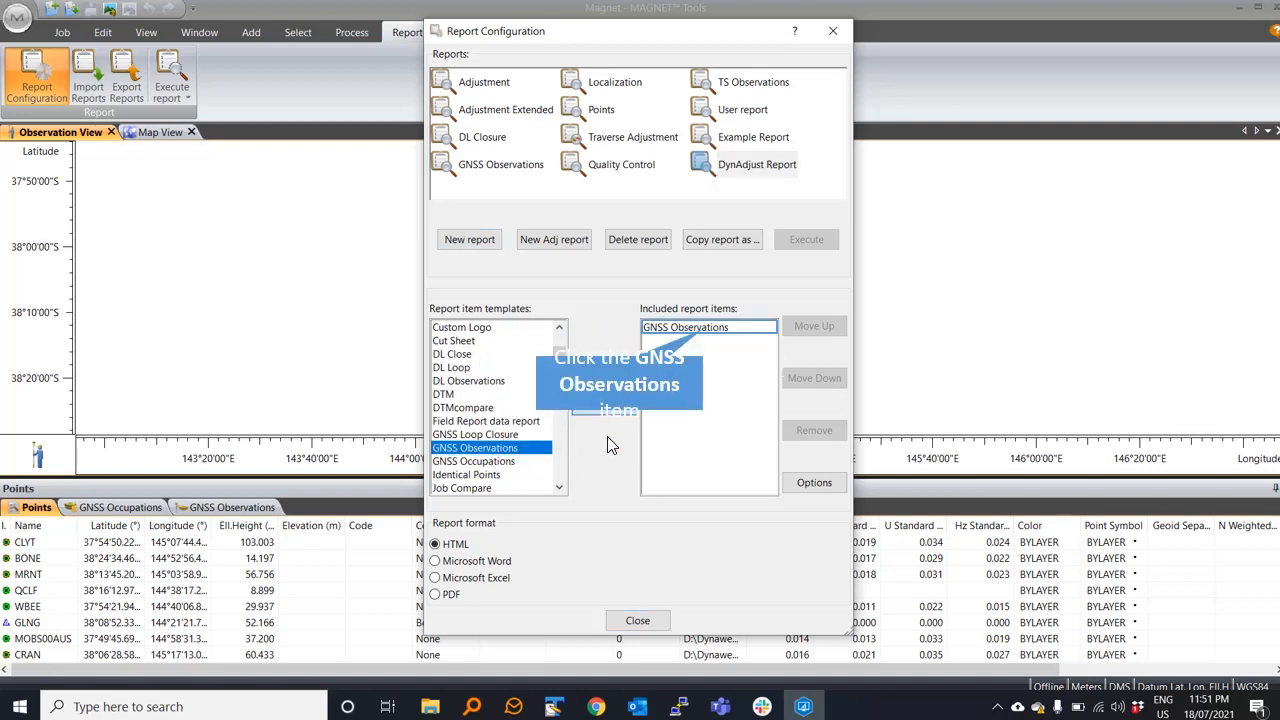
# Step: In the options of the included GNSS Observations item, set its name to DynAdjust GNSS Baselines
pyautogui.click(705, 330)
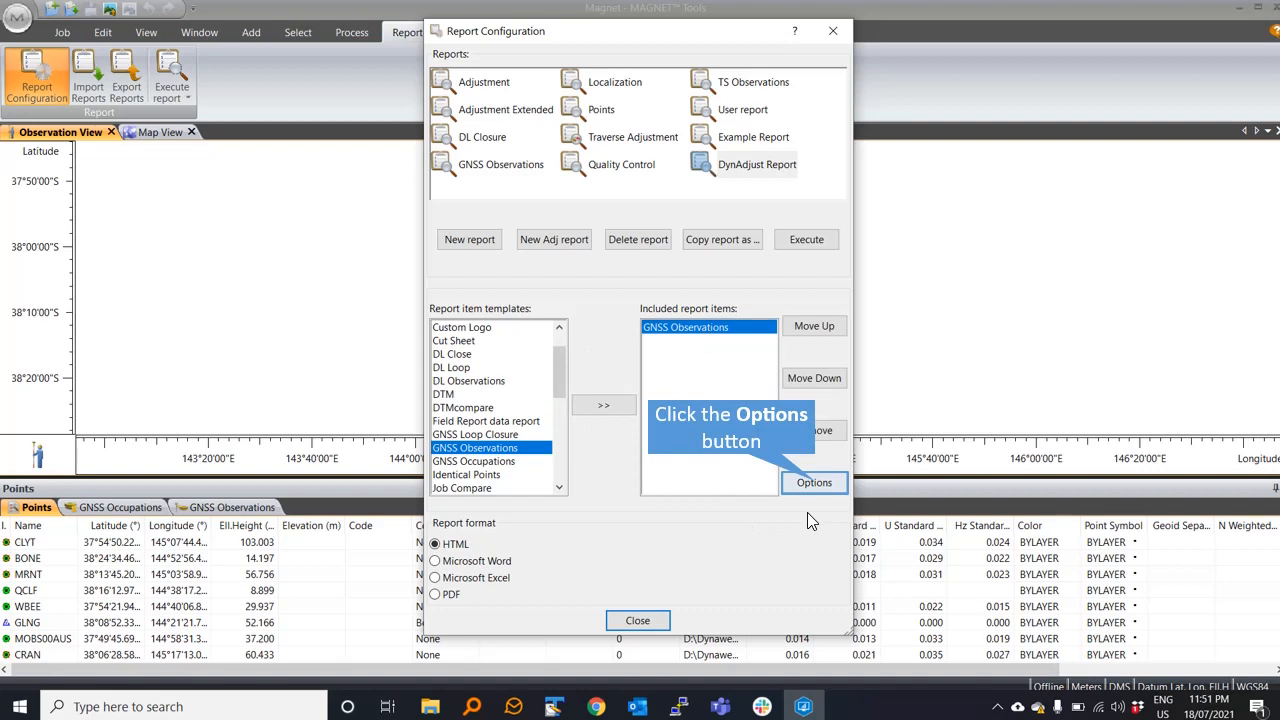
pyautogui.click(814, 484)
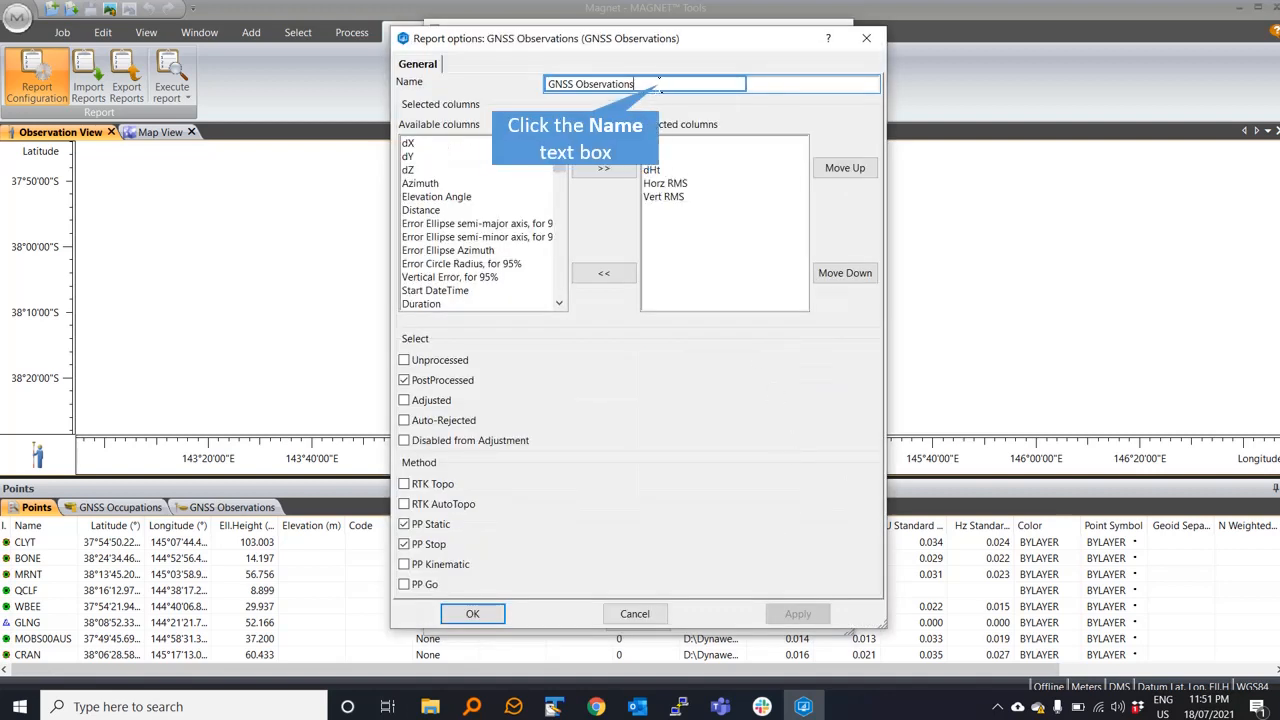
pyautogui.click(655, 85)
pyautogui.write('DynAdjust')
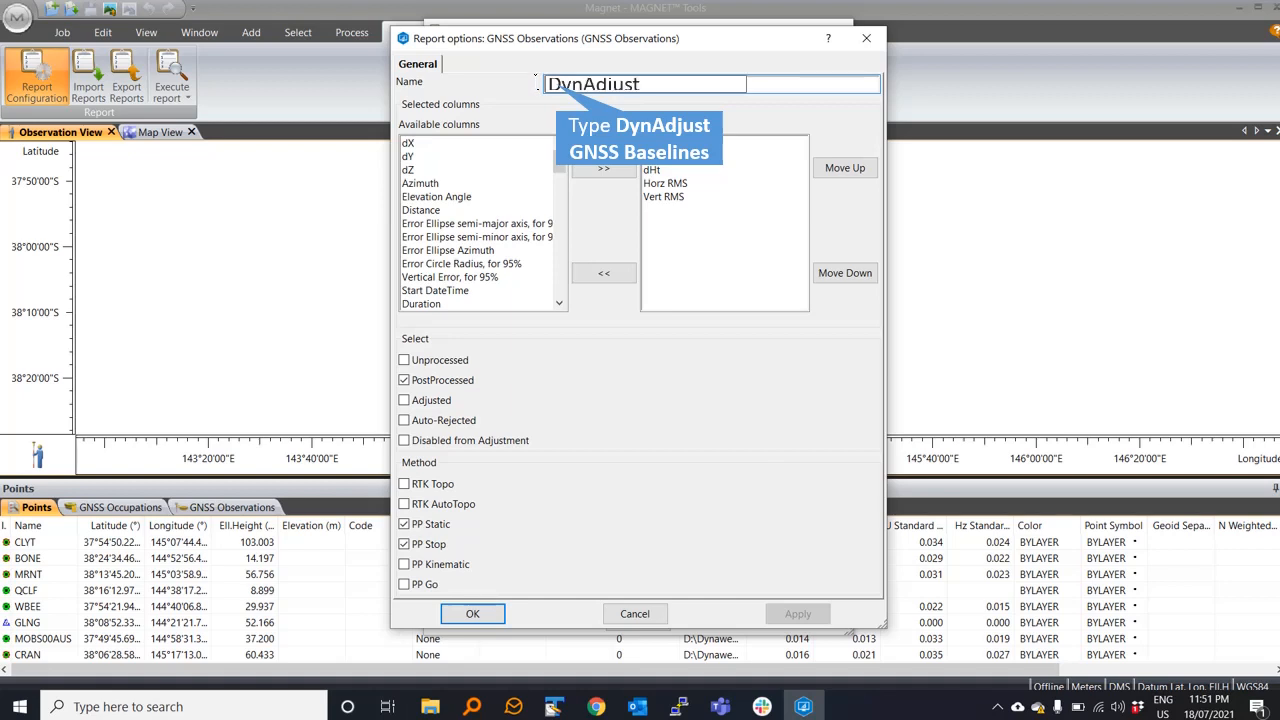
pyautogui.write(' GNSS Baselines')
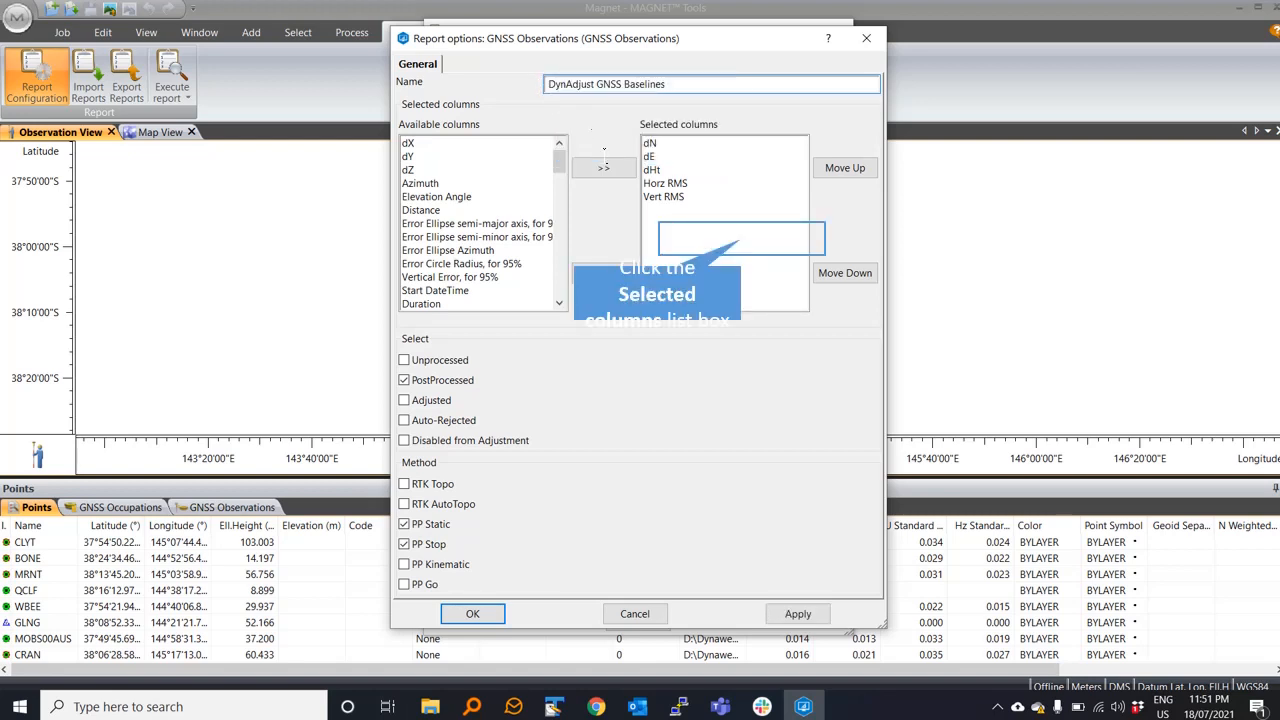
# Step: Remove the dN, dE, dHt, Horz RMS and Vert RMS columns from the item's selected columns
pyautogui.click(745, 238)
pyautogui.click(651, 144)
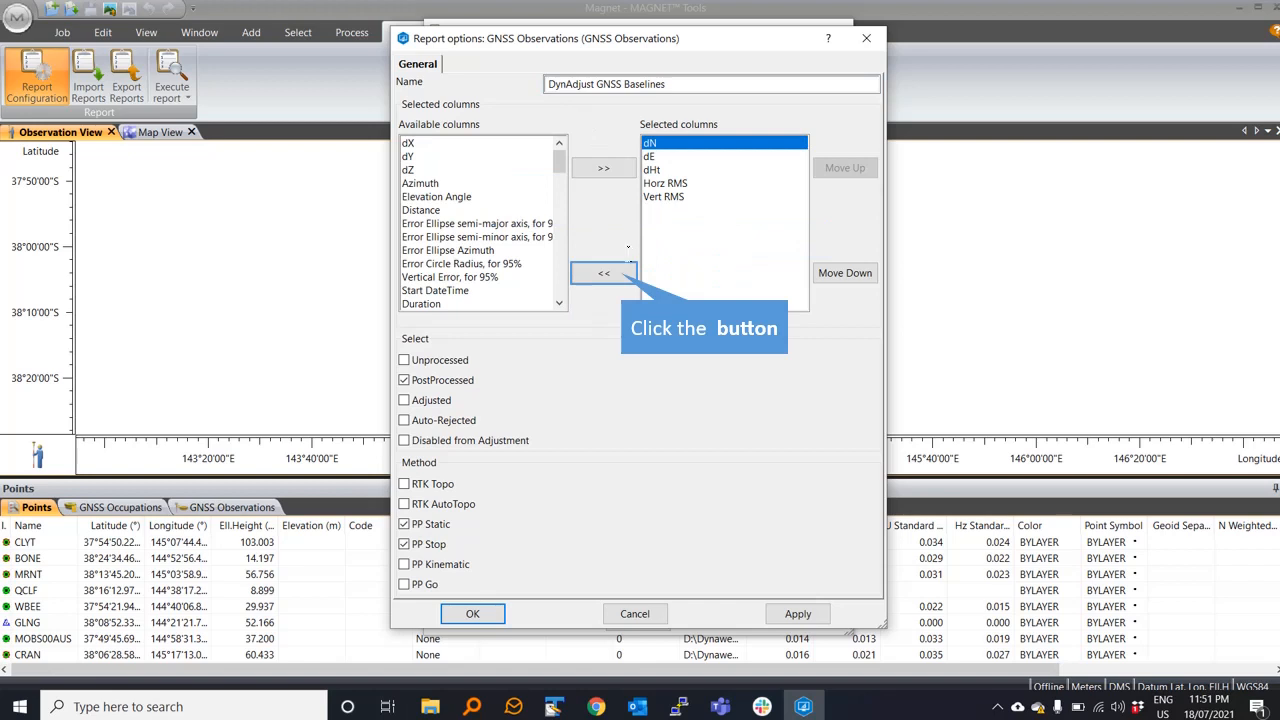
pyautogui.click(606, 273)
pyautogui.click(663, 144)
pyautogui.click(606, 273)
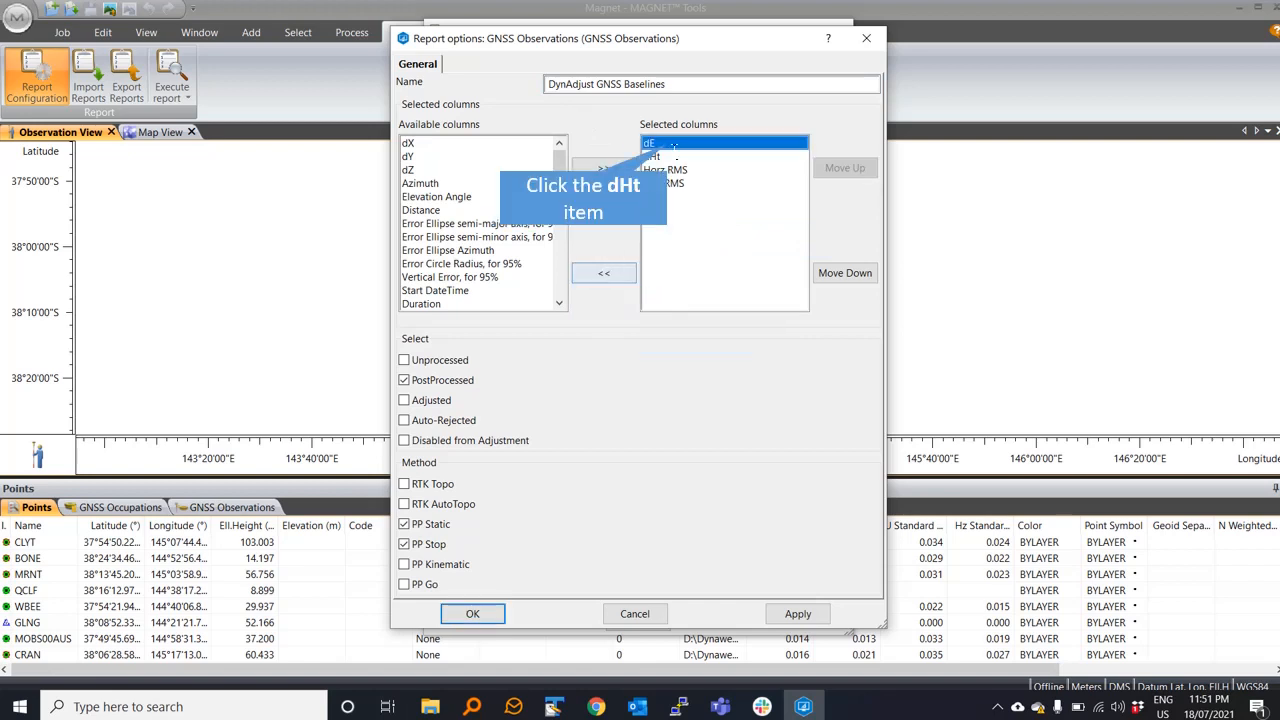
pyautogui.click(660, 144)
pyautogui.click(610, 273)
pyautogui.click(676, 145)
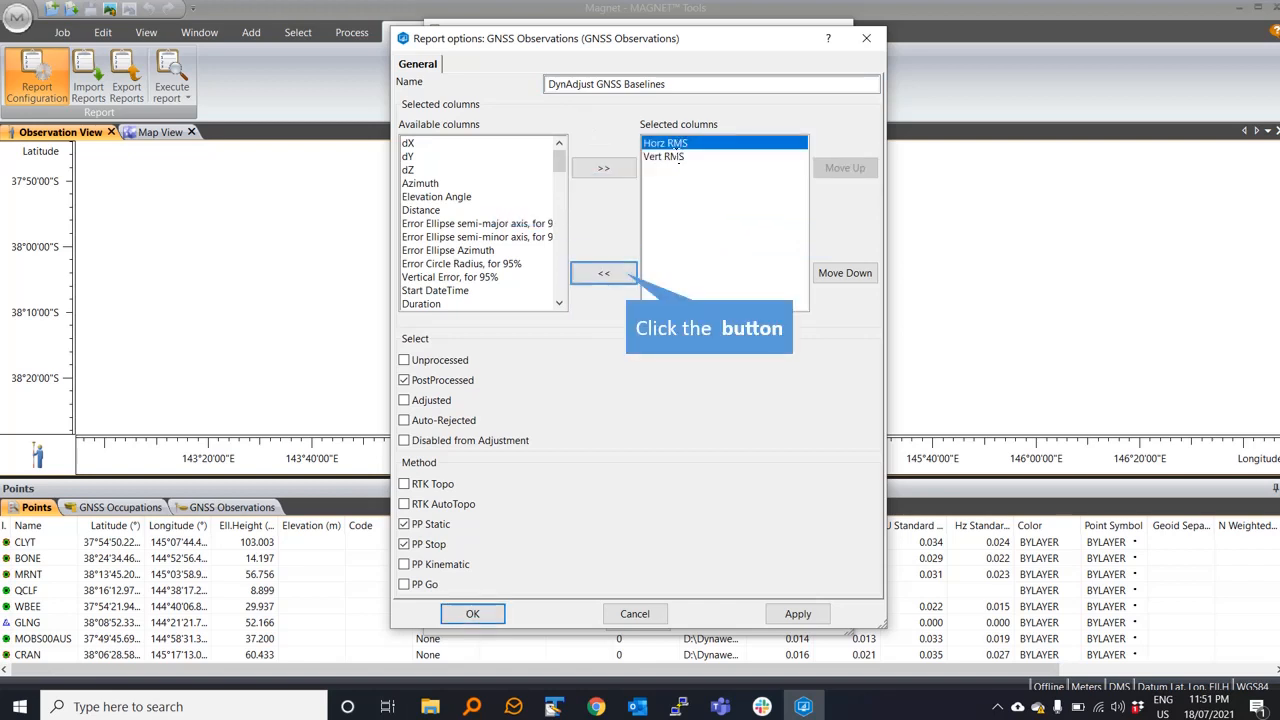
pyautogui.click(604, 273)
pyautogui.click(663, 144)
pyautogui.click(606, 273)
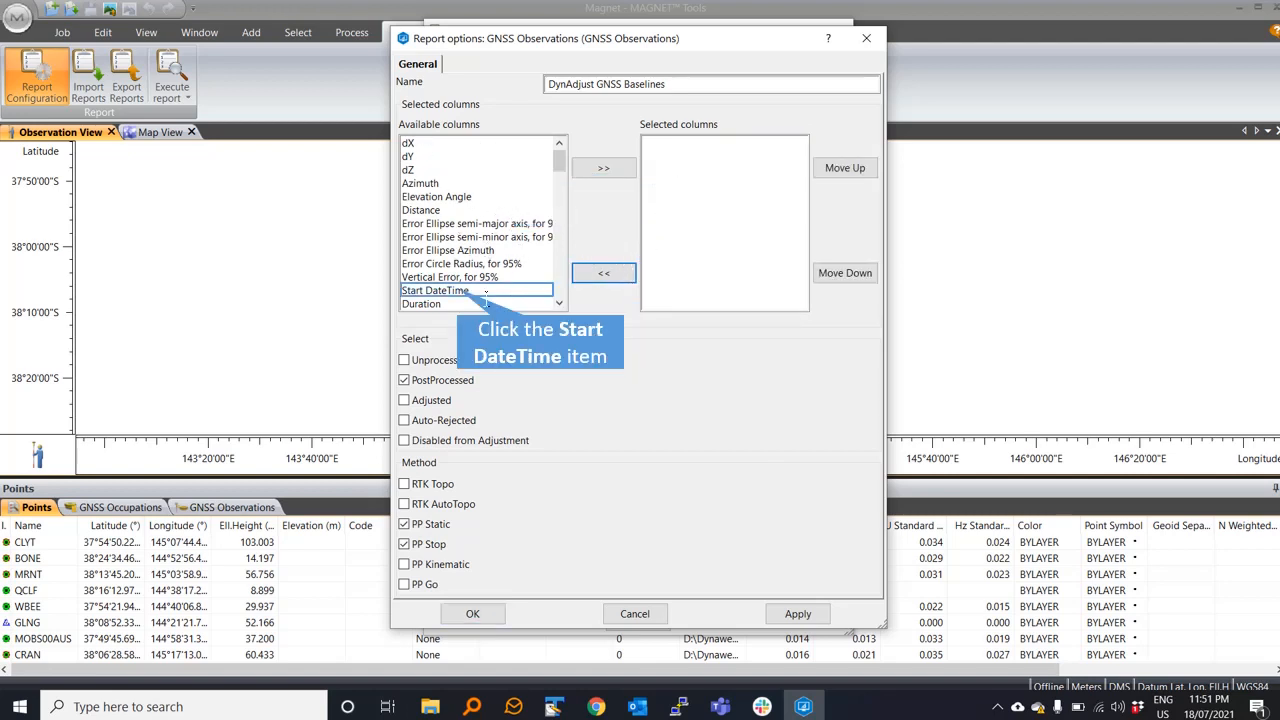
# Step: Add Start DateTime, dX, dY and dZ, in that order, to the item's selected columns
pyautogui.click(486, 291)
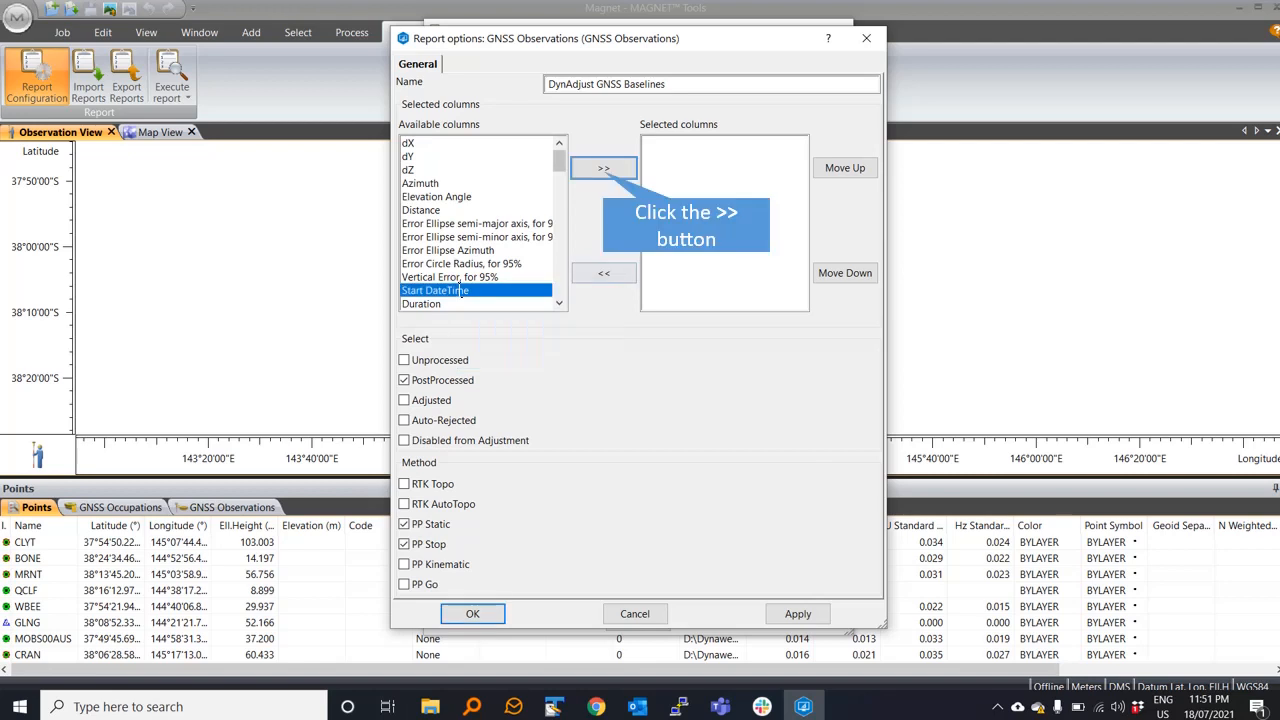
pyautogui.click(604, 169)
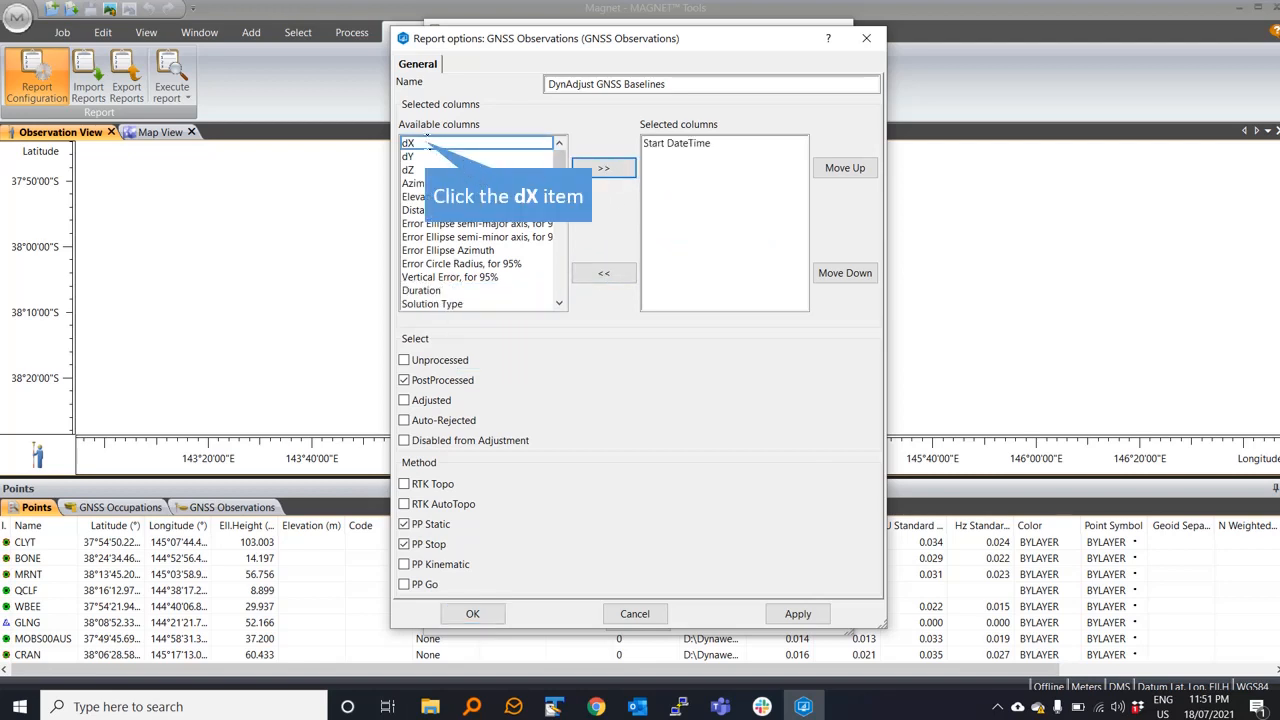
pyautogui.click(428, 143)
pyautogui.click(604, 169)
pyautogui.click(426, 143)
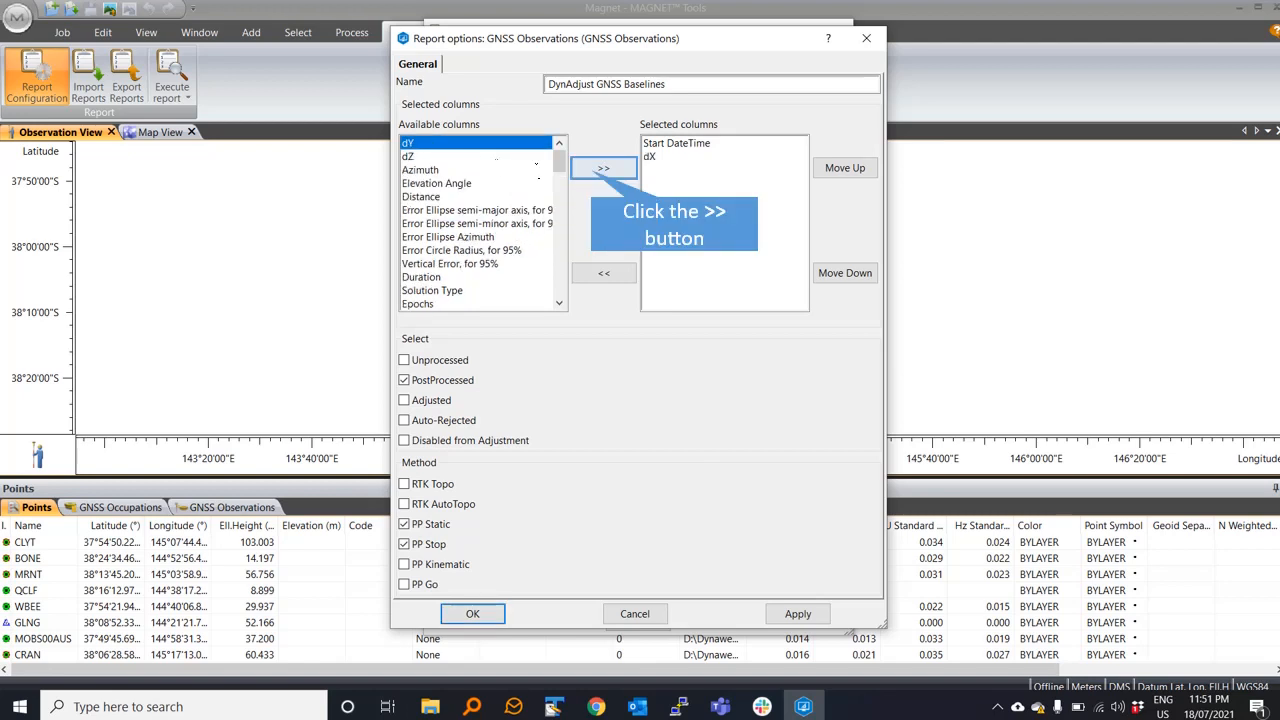
pyautogui.click(603, 169)
pyautogui.click(433, 143)
pyautogui.click(604, 169)
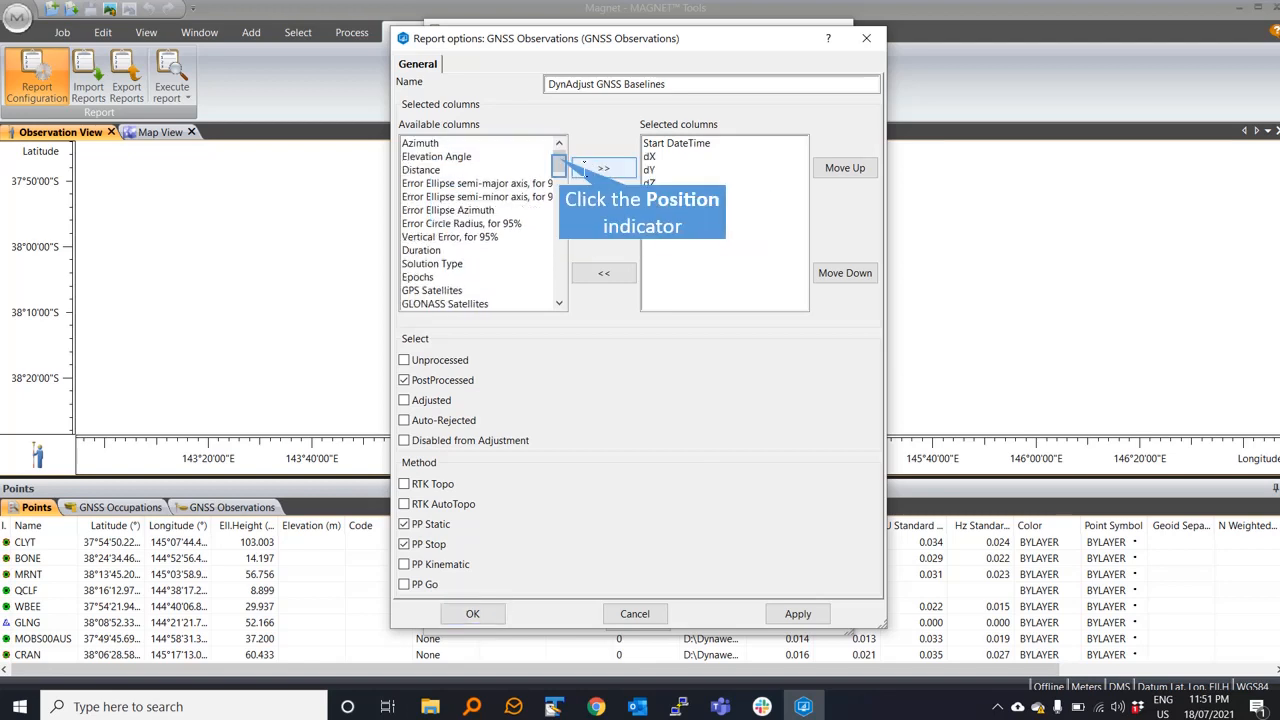
# Step: Add SigmaX, SigmaY and SigmaZ, in that order, to the selected columns of DynAdjust GNSS Baselines
pyautogui.moveTo(559, 163); pyautogui.dragTo(561, 242)
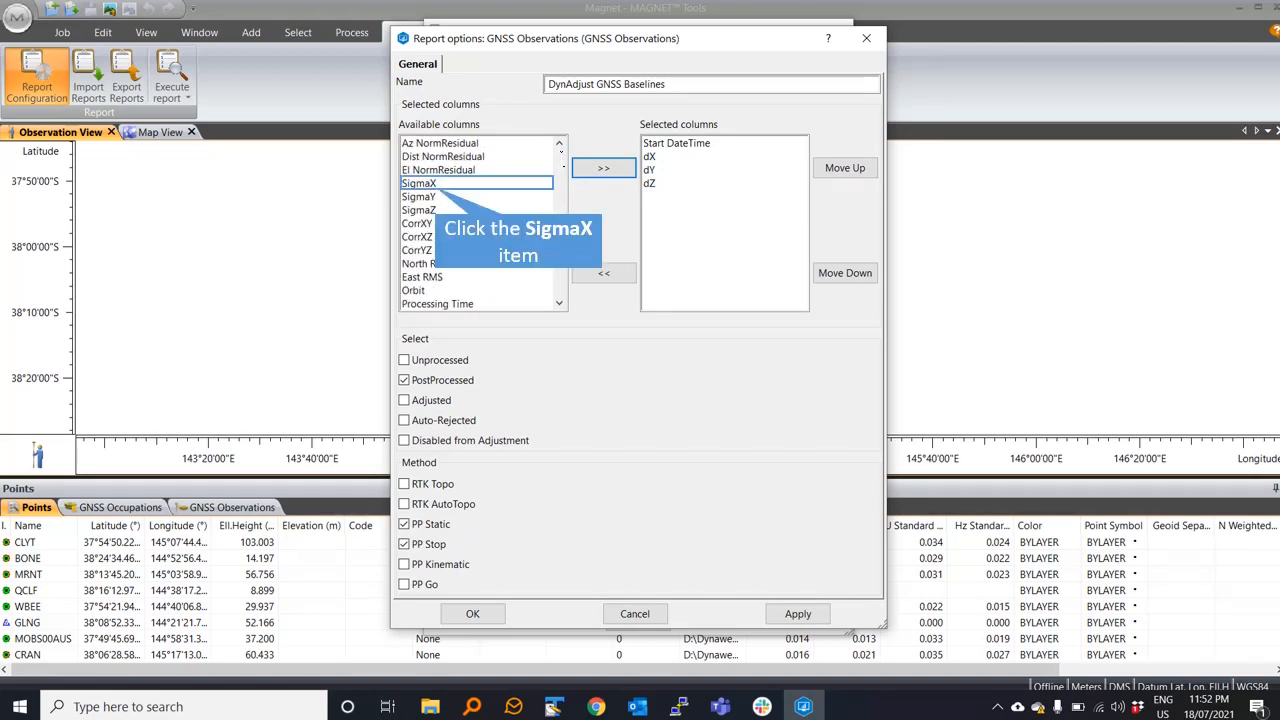
pyautogui.click(450, 184)
pyautogui.click(604, 170)
pyautogui.click(540, 184)
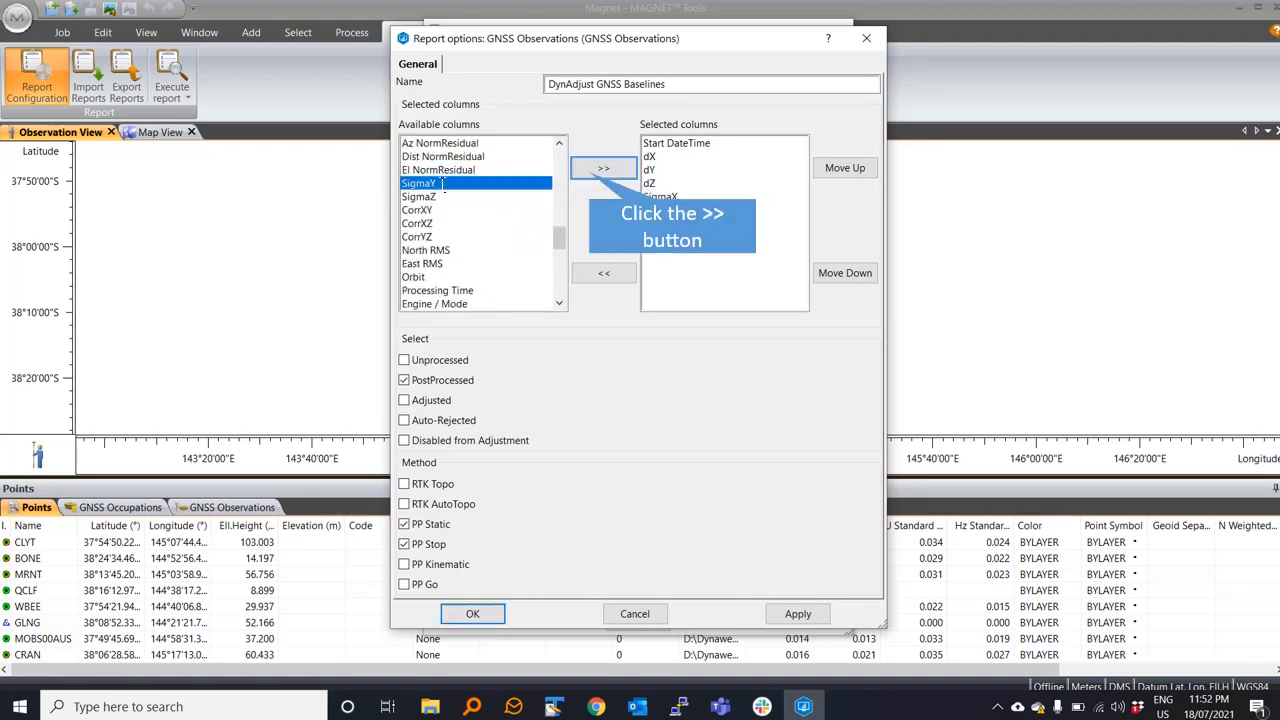
pyautogui.click(604, 170)
pyautogui.click(452, 183)
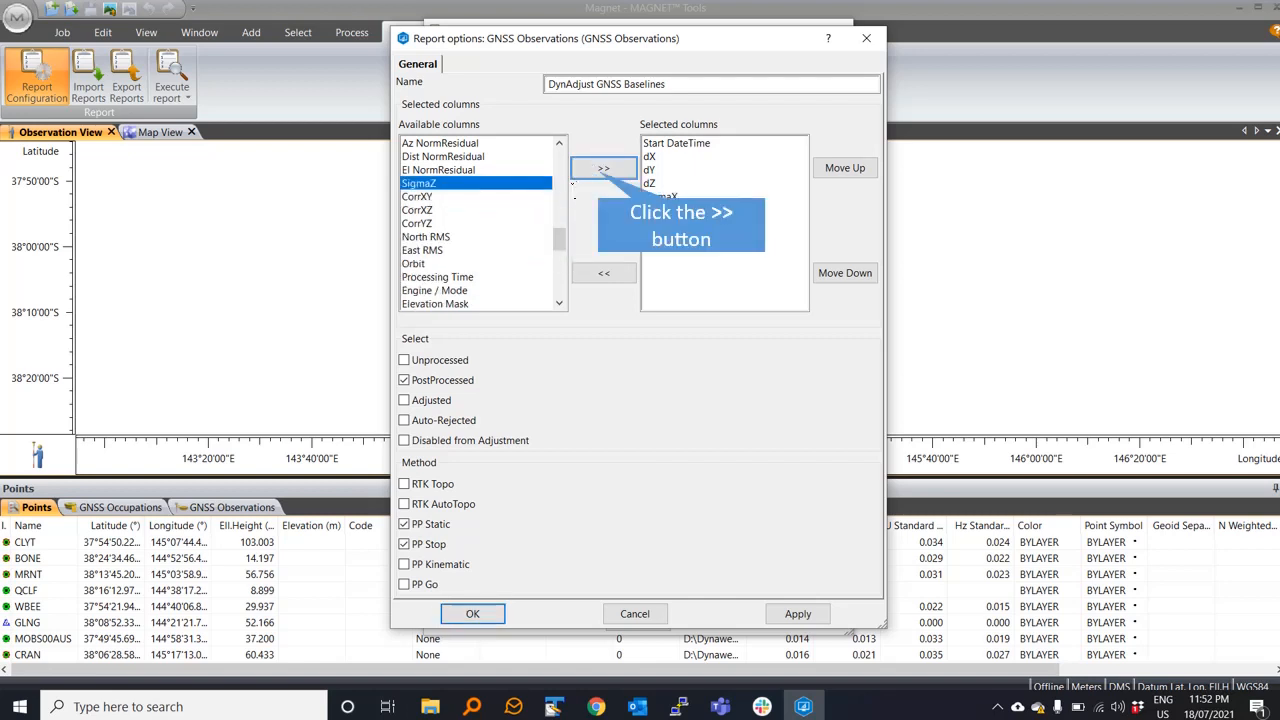
pyautogui.click(604, 170)
# Step: Add CorrXY, CorrXZ and CorrYZ to the selected columns and apply the DynAdjust GNSS Baselines report options
pyautogui.click(428, 184)
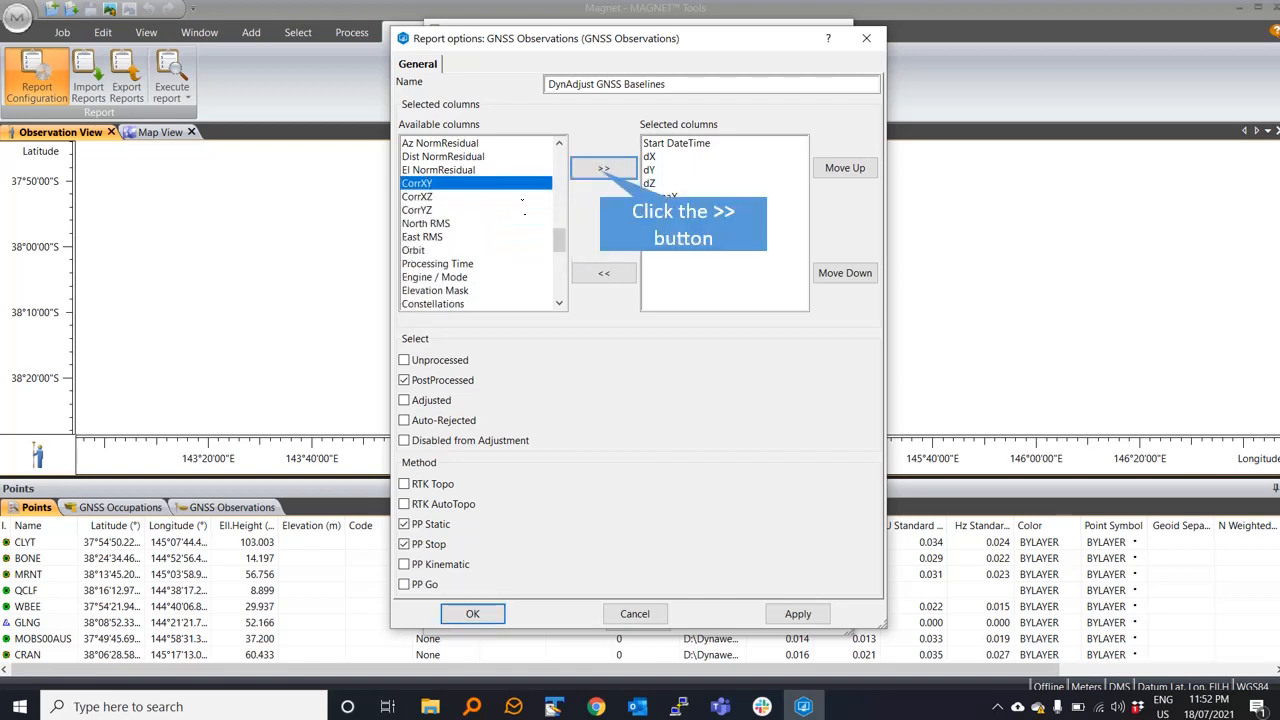
pyautogui.click(603, 170)
pyautogui.click(515, 185)
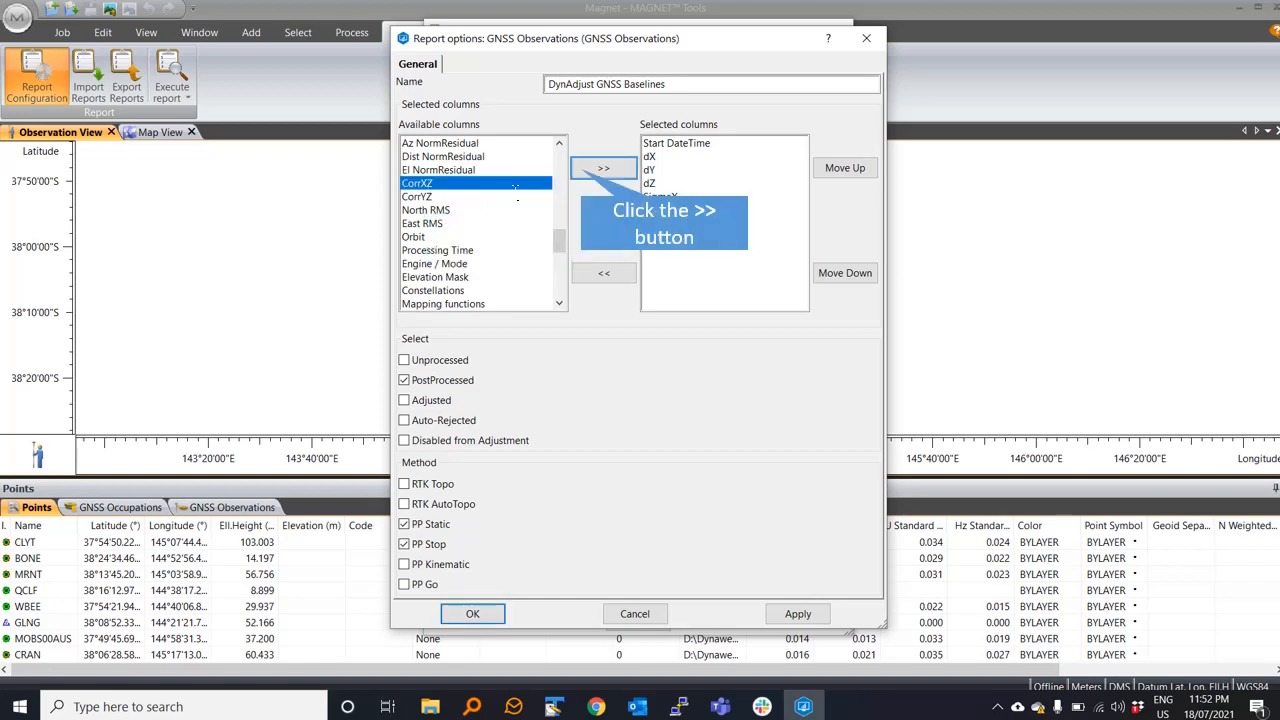
pyautogui.click(603, 168)
pyautogui.click(515, 184)
pyautogui.click(600, 170)
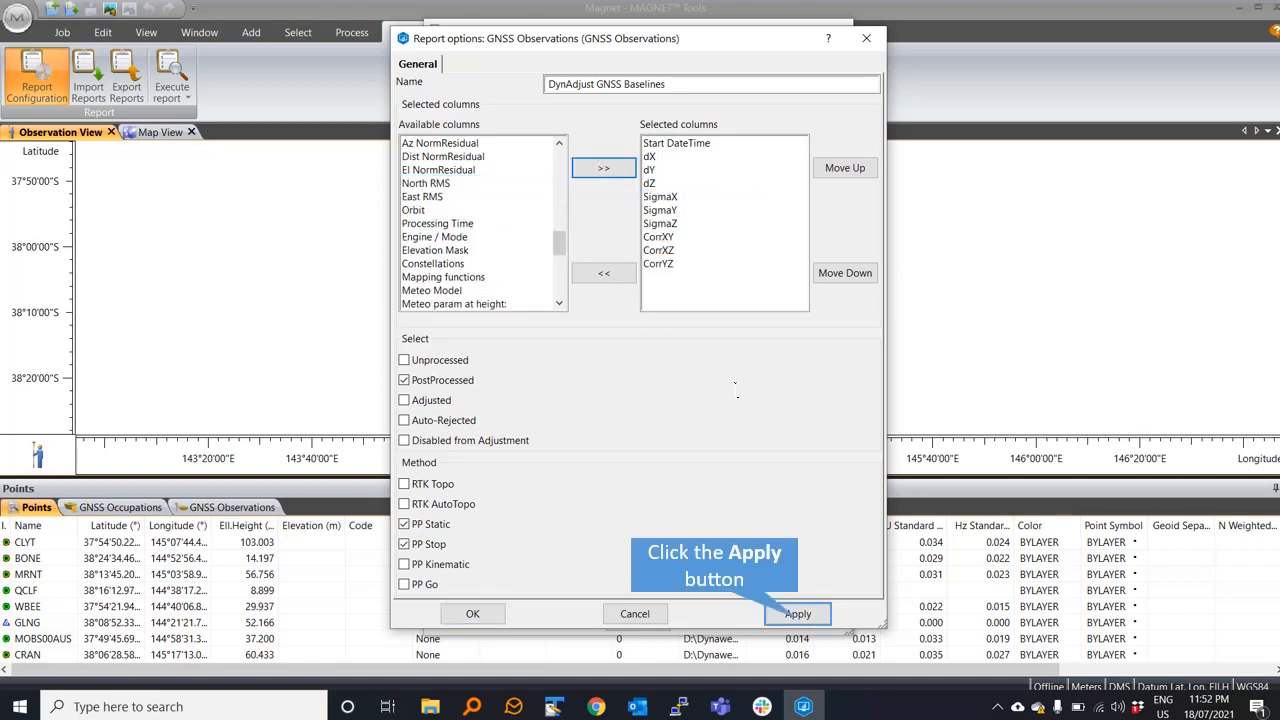
pyautogui.click(798, 613)
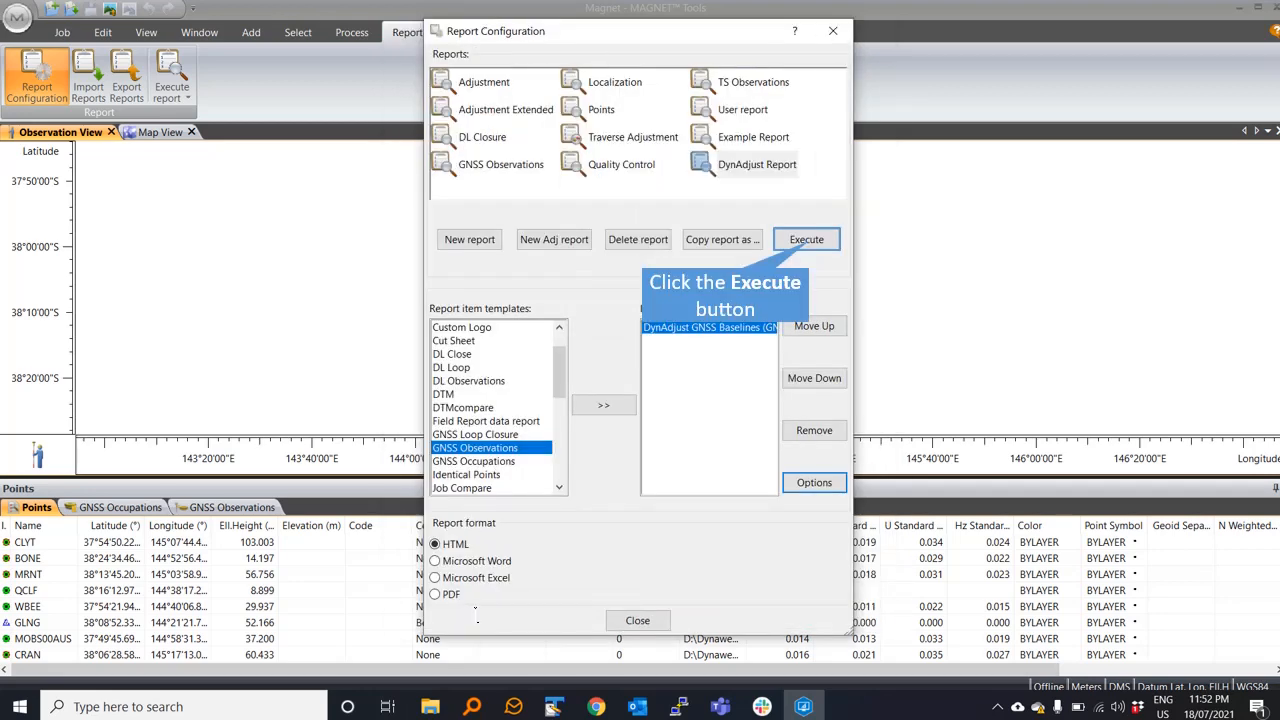
# Step: Preview DynAdjust Report in HTML, close the preview, and execute the report in Microsoft Excel format, accepting to open the file
pyautogui.click(806, 242)
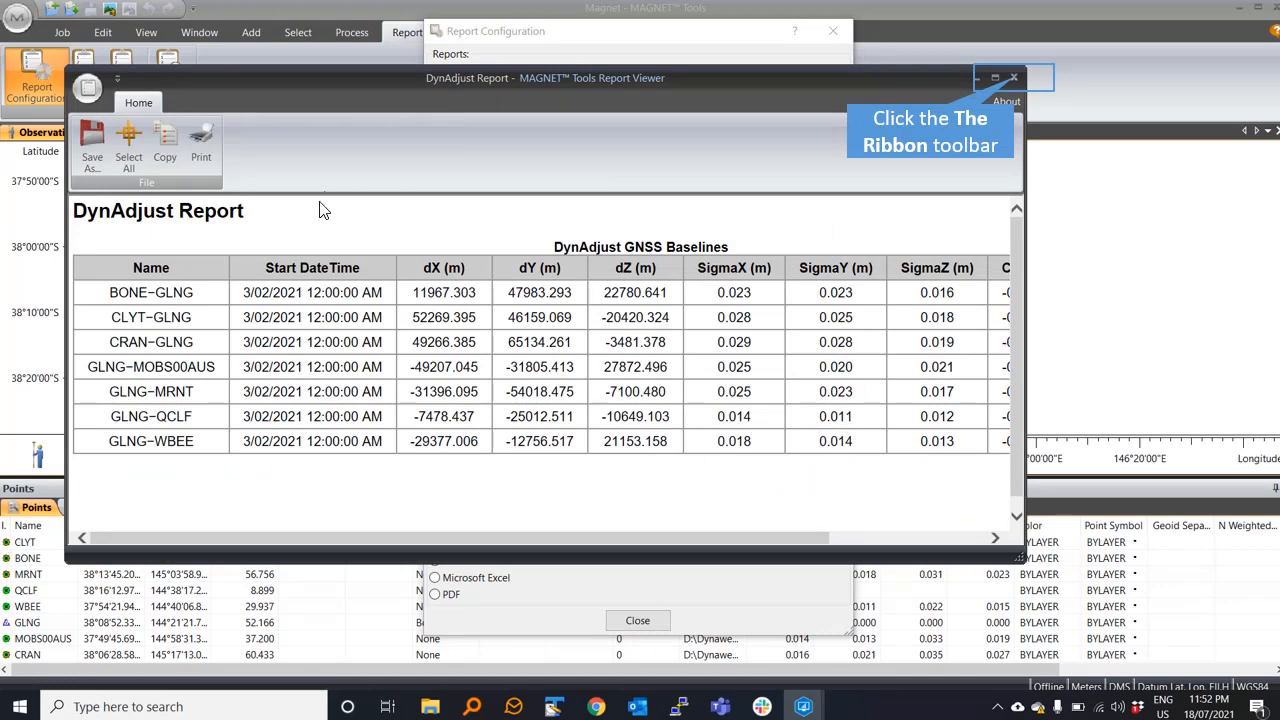
pyautogui.click(1013, 78)
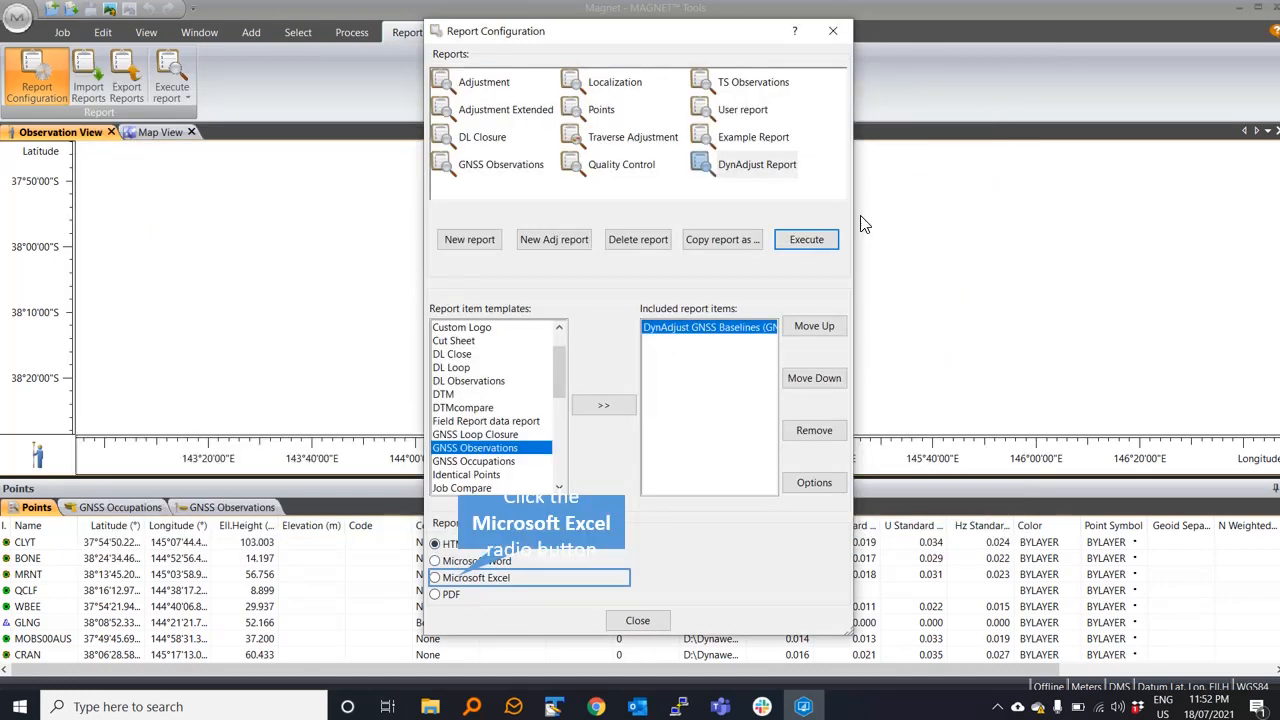
pyautogui.click(460, 583)
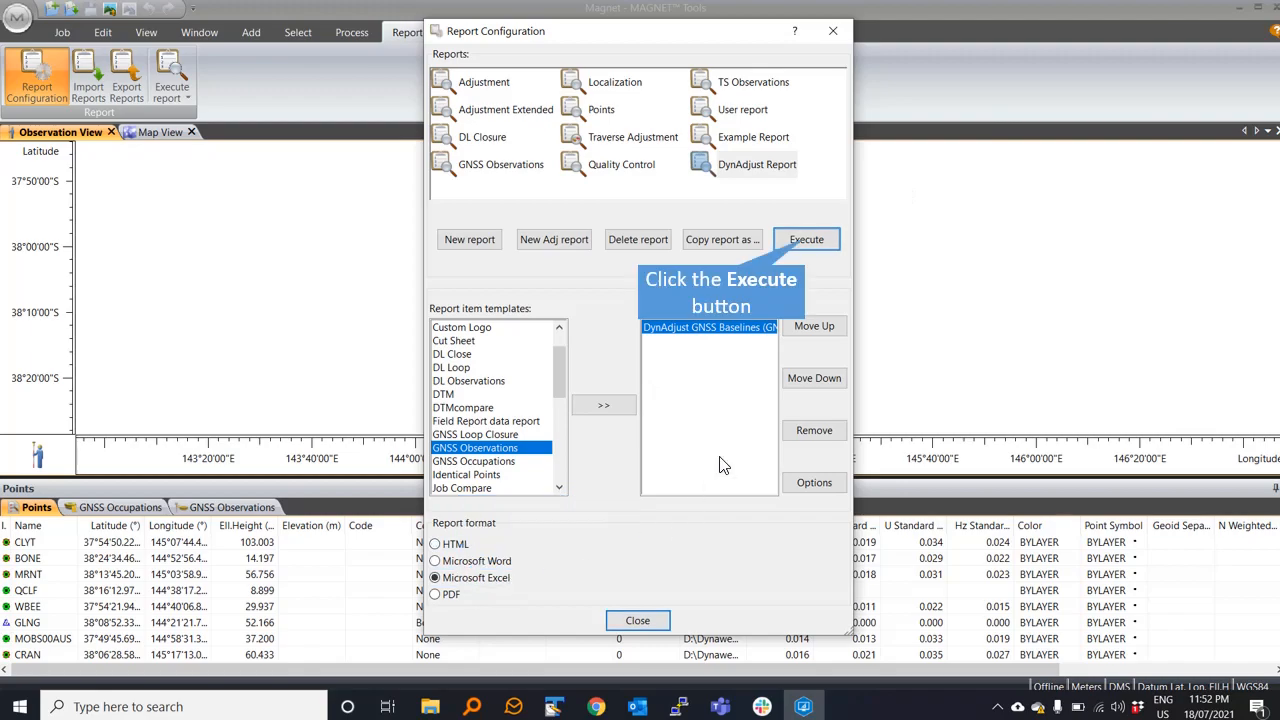
pyautogui.click(806, 240)
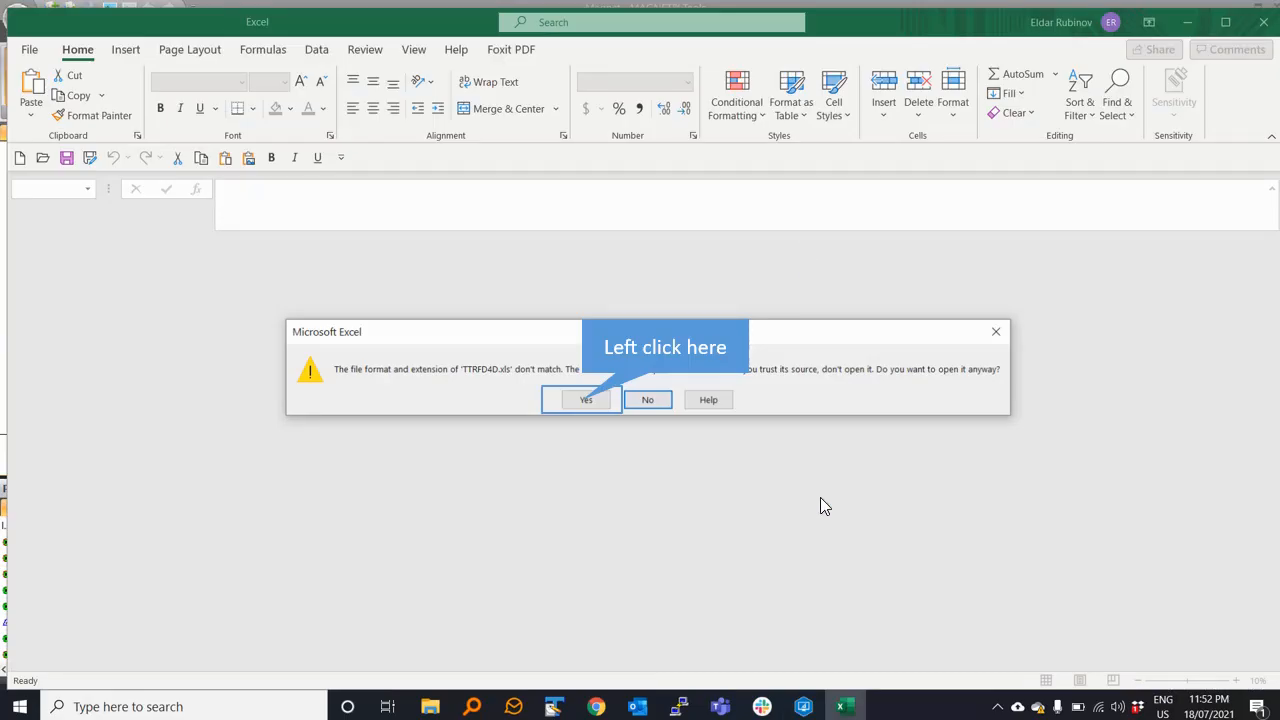
pyautogui.click(584, 402)
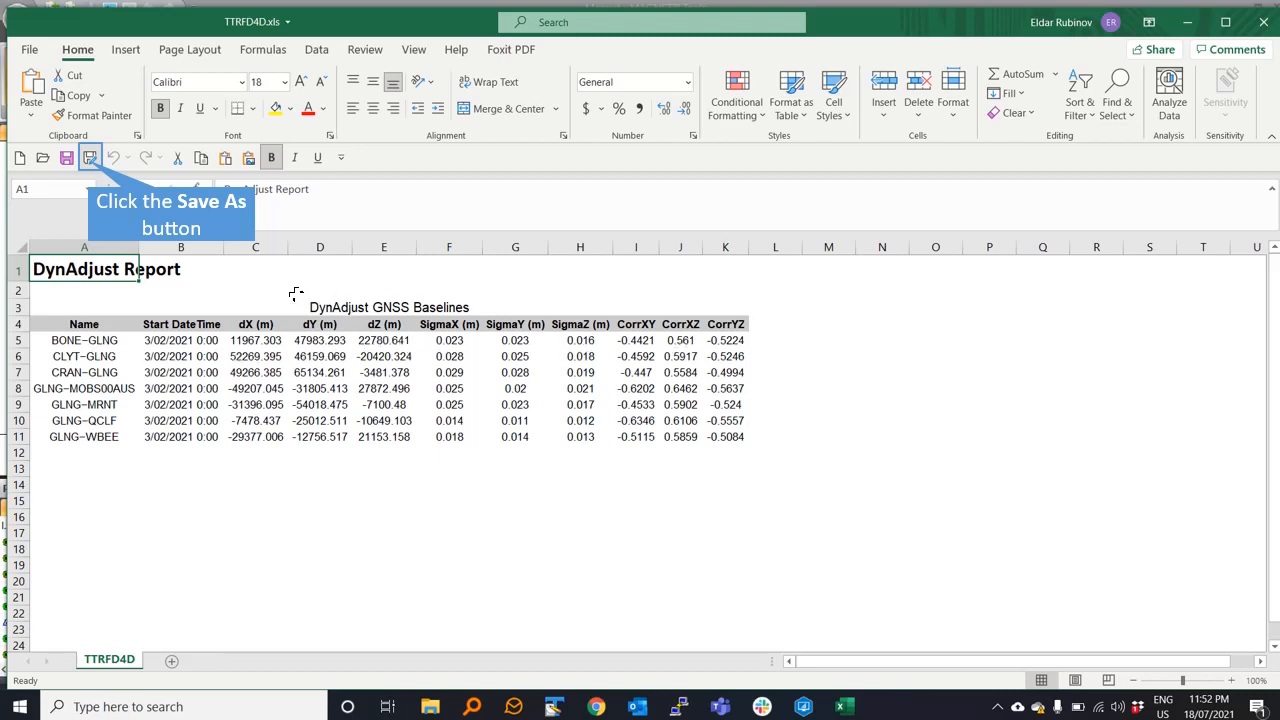
# Step: Start saving a copy of the Excel report as CSV UTF-8 (Comma delimited) with the file name Magnet Baseline Output
pyautogui.click(90, 160)
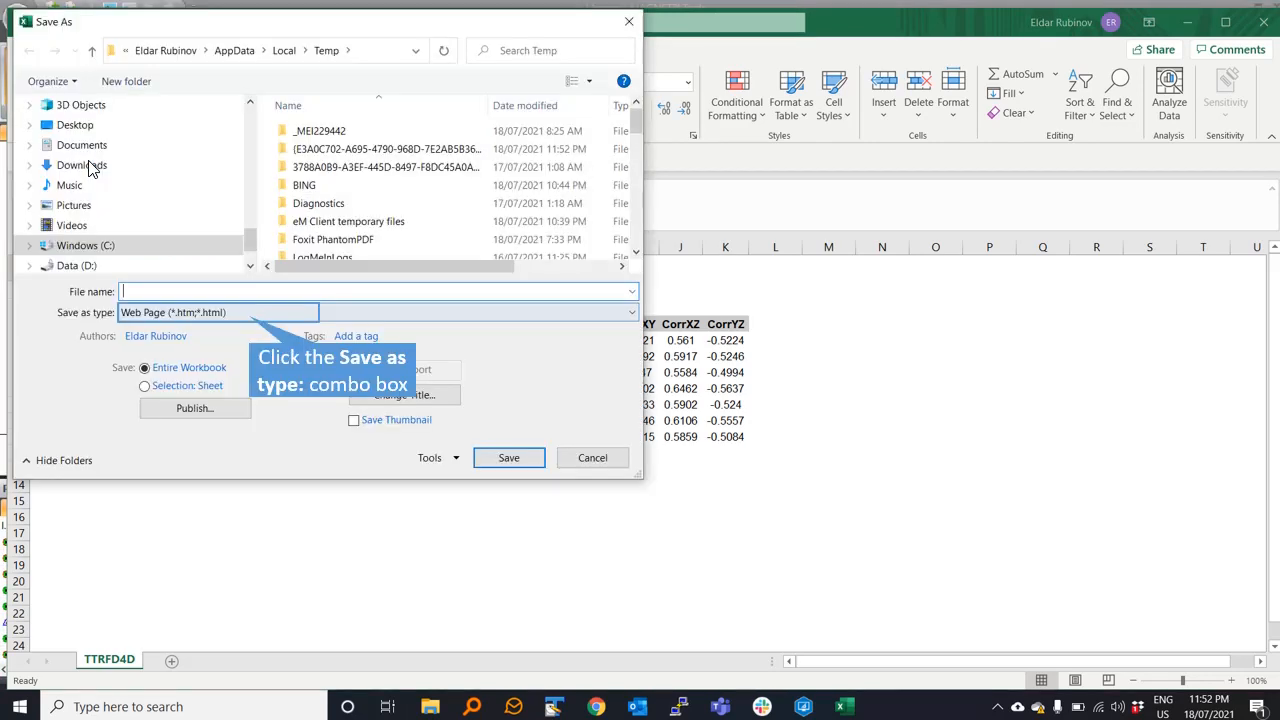
pyautogui.click(249, 316)
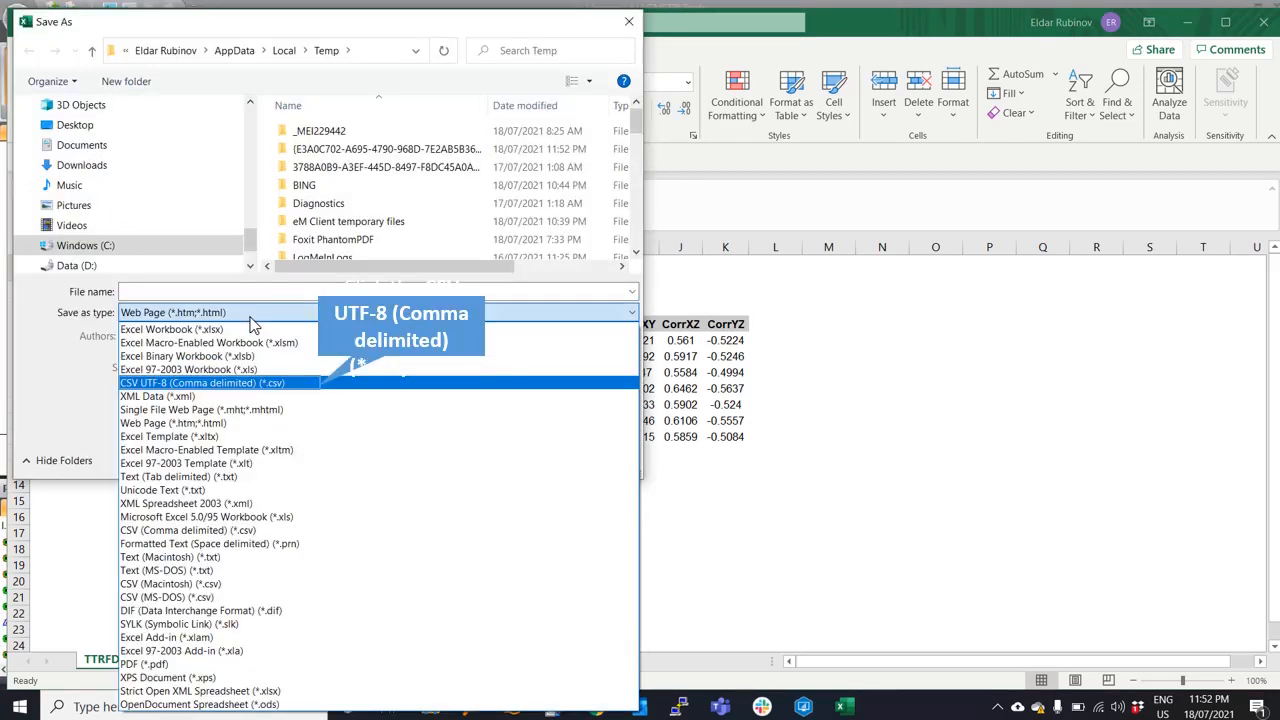
pyautogui.click(318, 395)
pyautogui.click(278, 291)
pyautogui.write('Ma')
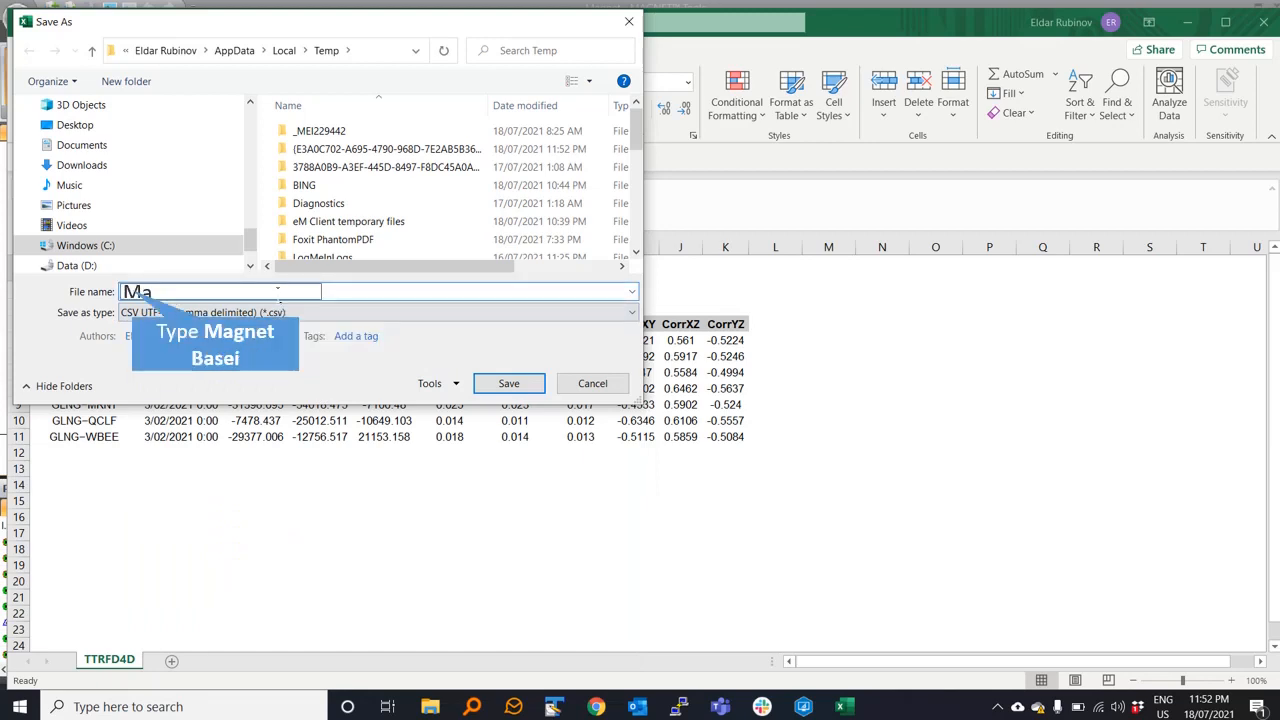
pyautogui.write('gnet Basei')
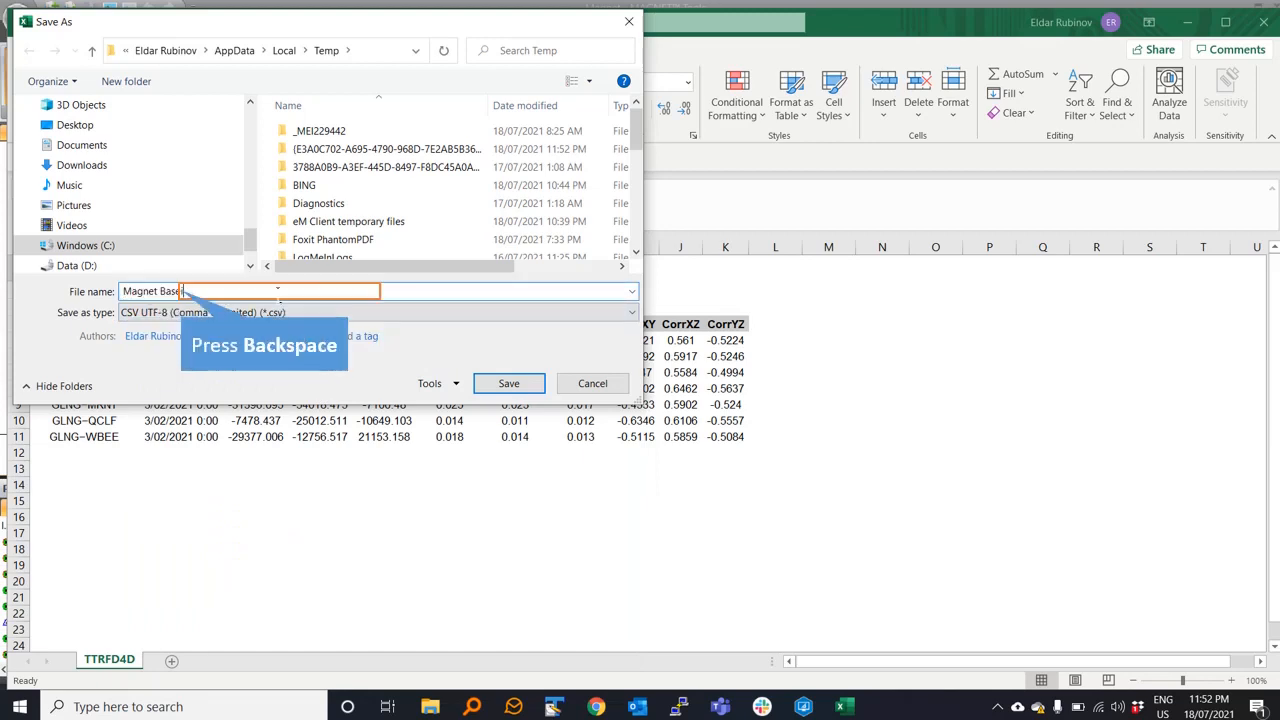
pyautogui.press('BackSpace')
pyautogui.write('line')
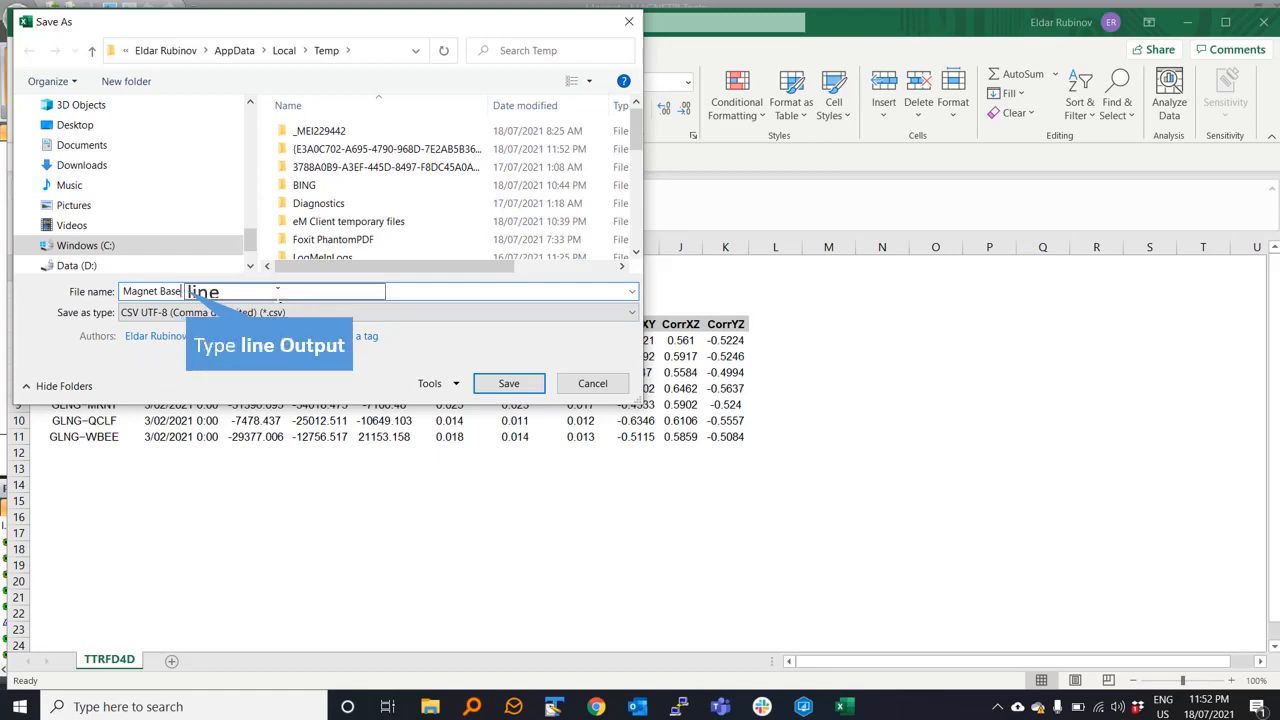
pyautogui.write(' Output')
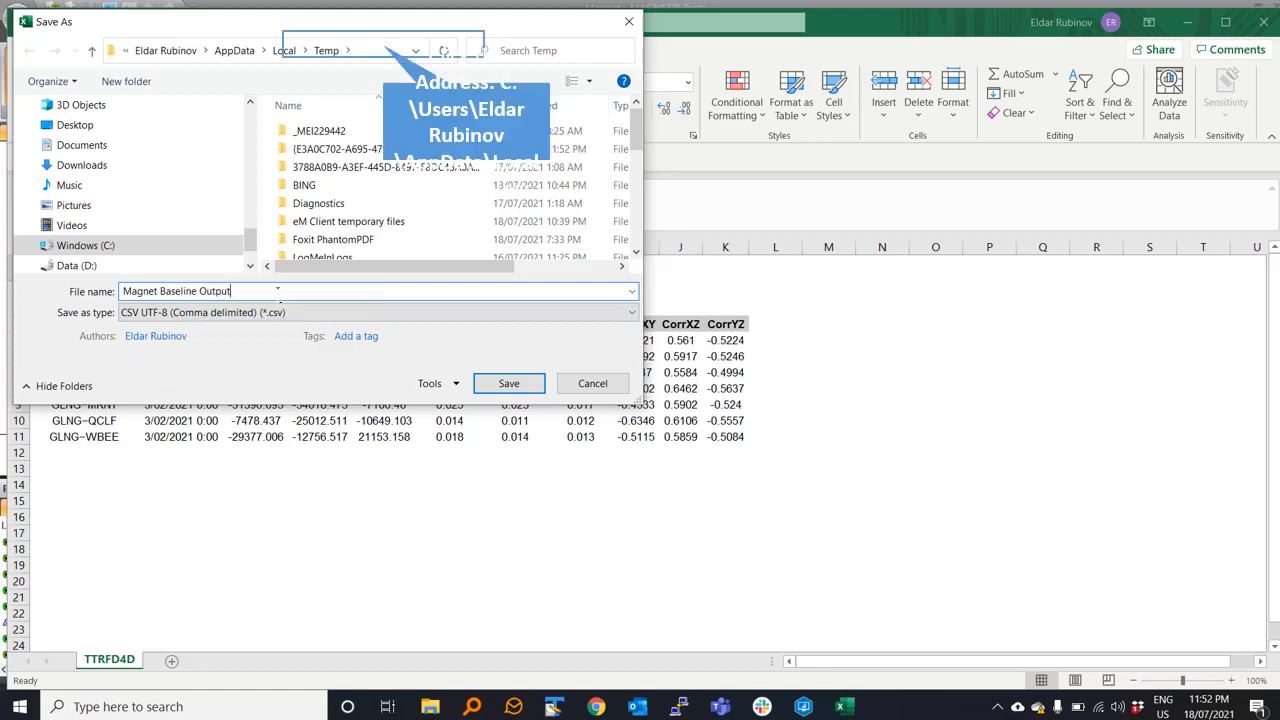
# Step: Set the save location to the Output folder under Test_1\04 - Magnet and save the baseline CSV there
pyautogui.click(387, 52)
pyautogui.hotkey('ctrl', 'v')
pyautogui.press('Return')
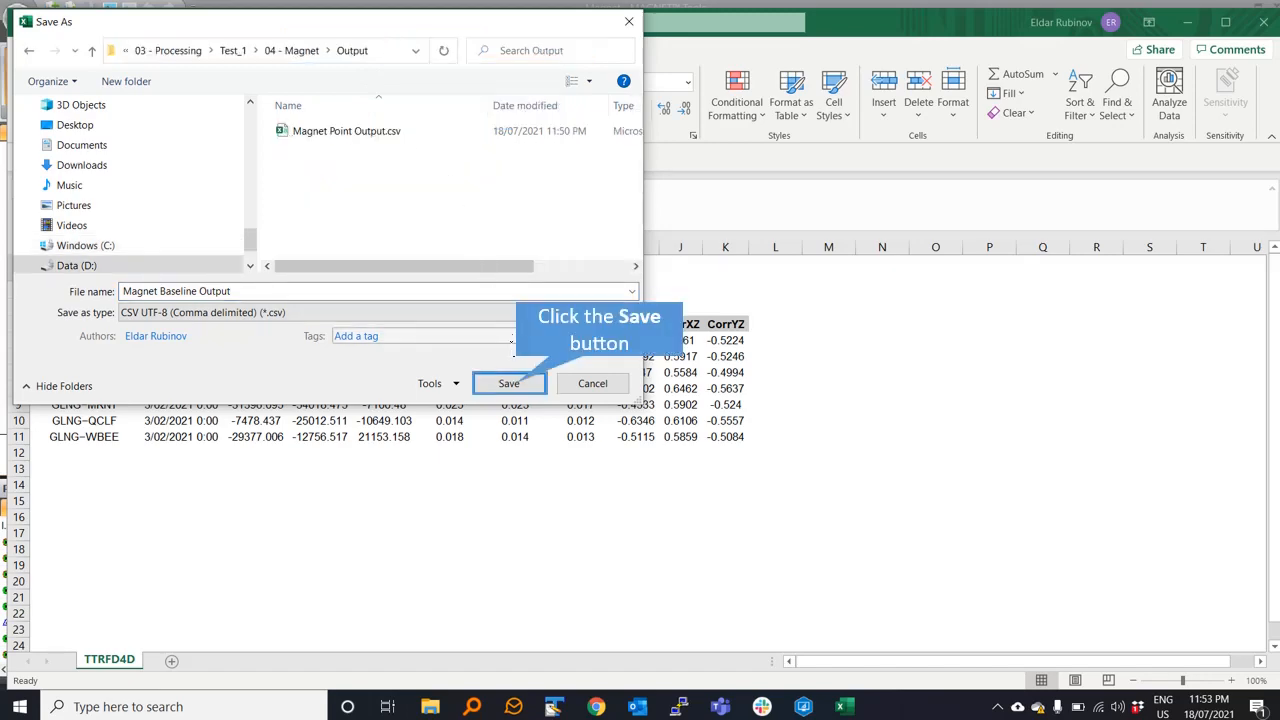
pyautogui.click(509, 384)
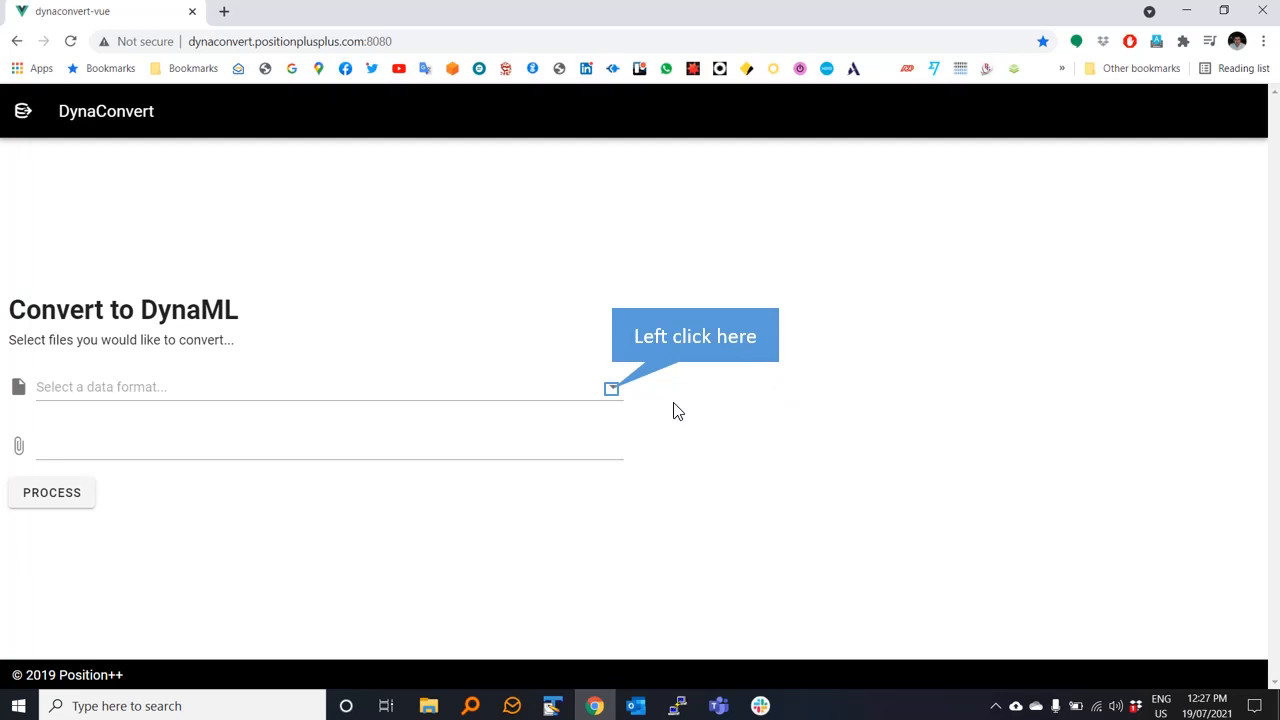
# Step: In the DynaConvert web page, choose Topcon Magnet CSV Format and attach Magnet Point Output.csv and Magnet Baseline Output.csv
pyautogui.click(612, 387)
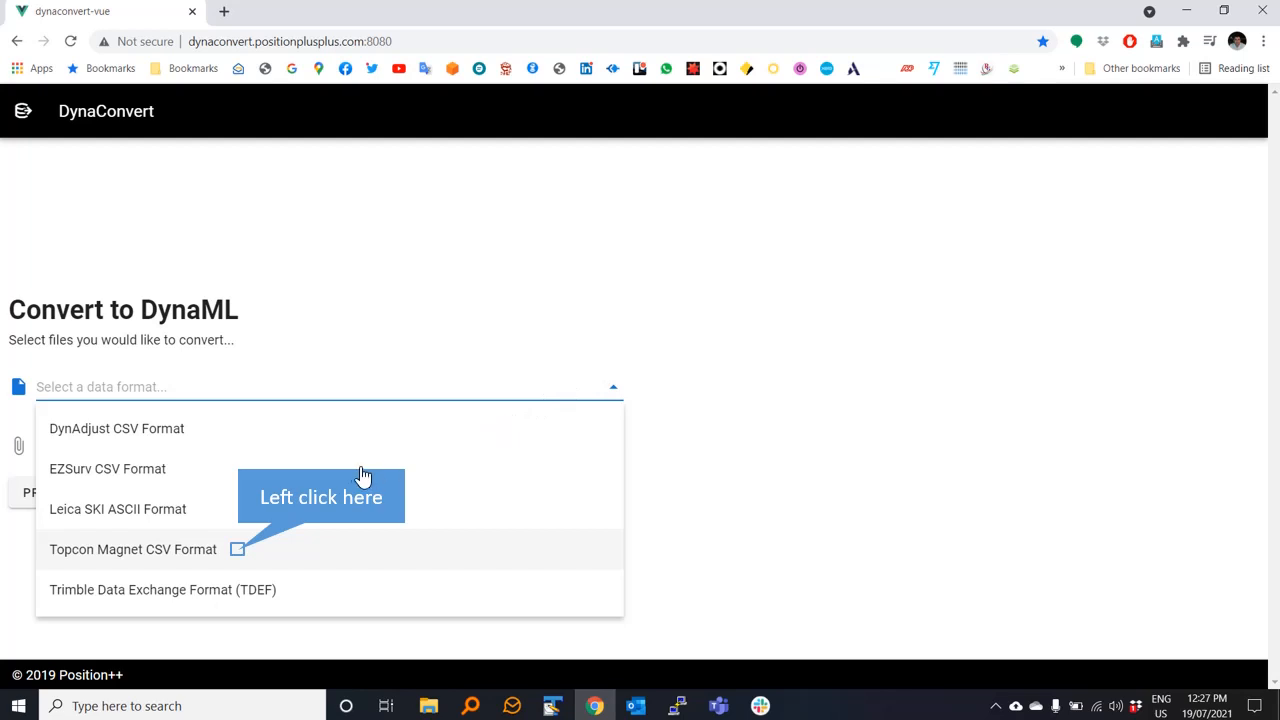
pyautogui.click(241, 558)
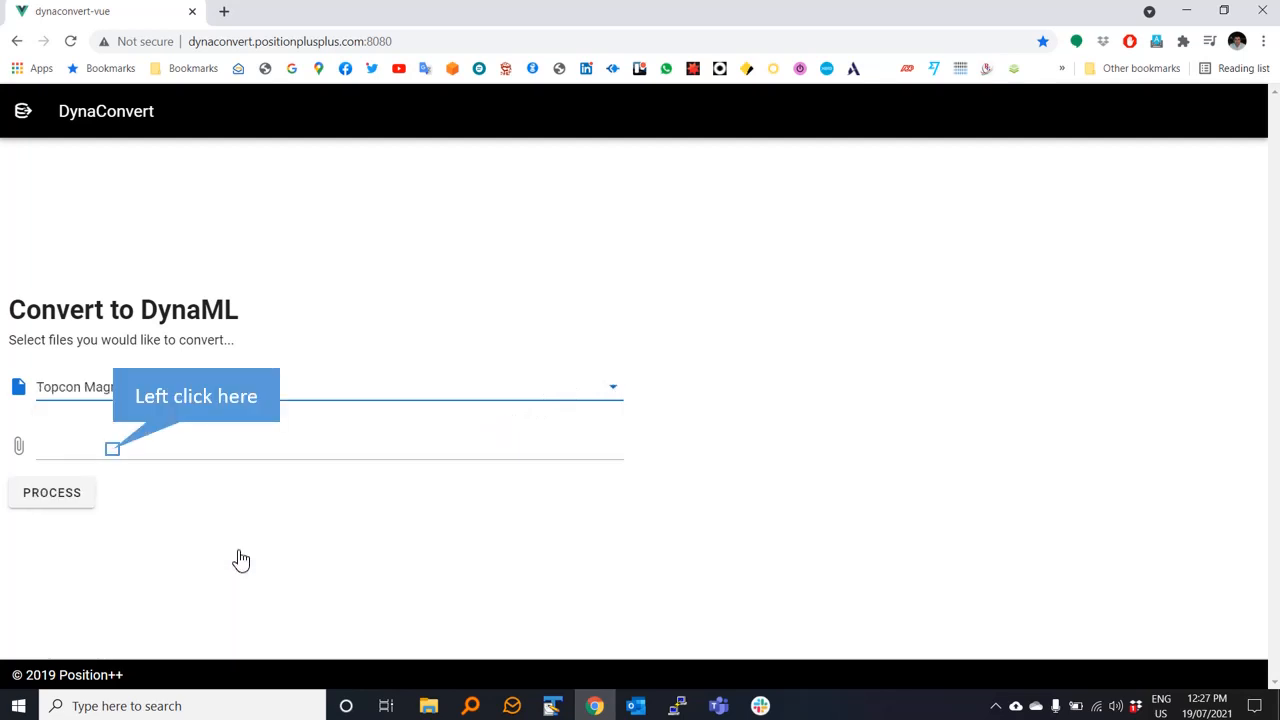
pyautogui.click(113, 462)
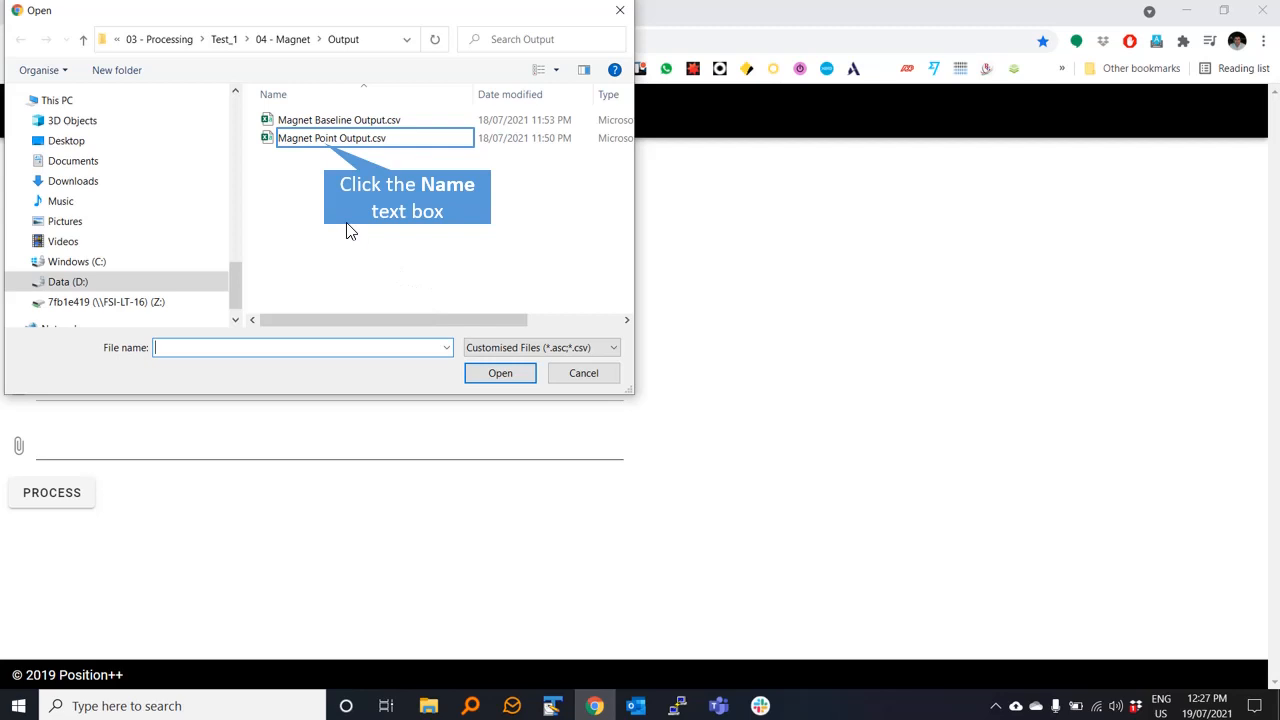
pyautogui.click(326, 145)
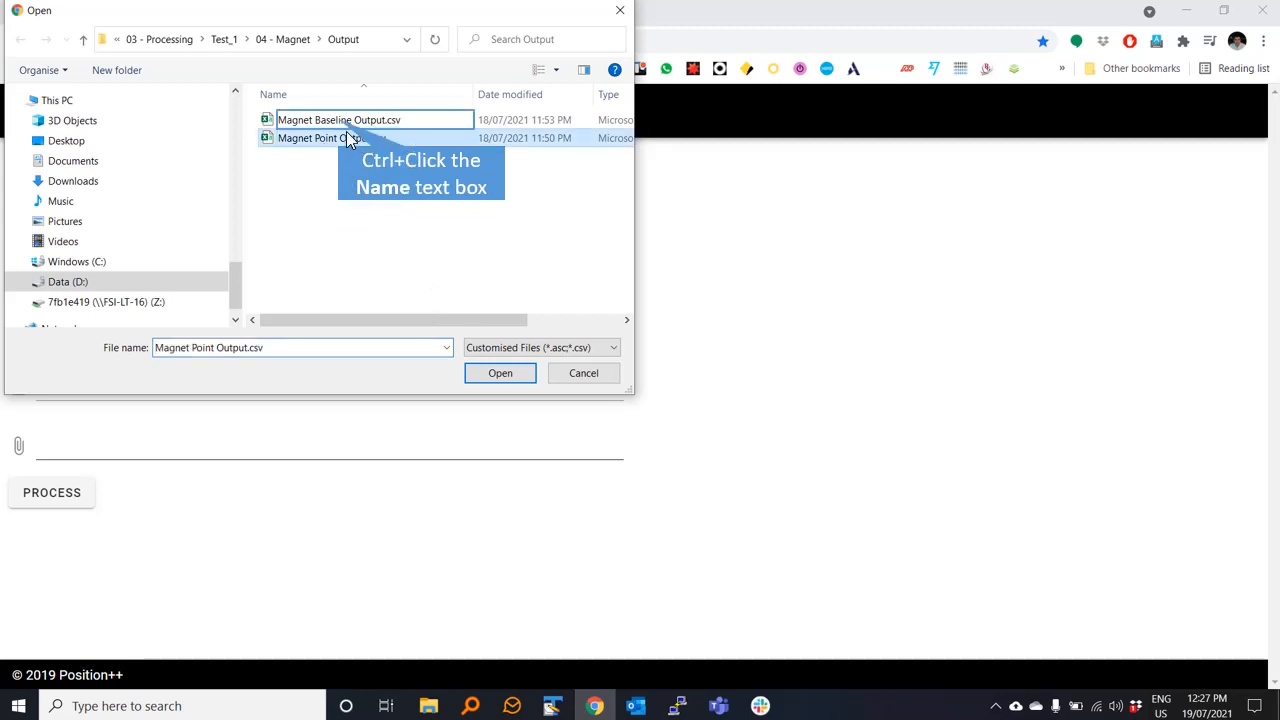
pyautogui.keyDown('ctrl'); pyautogui.click(346, 121); pyautogui.keyUp('ctrl')
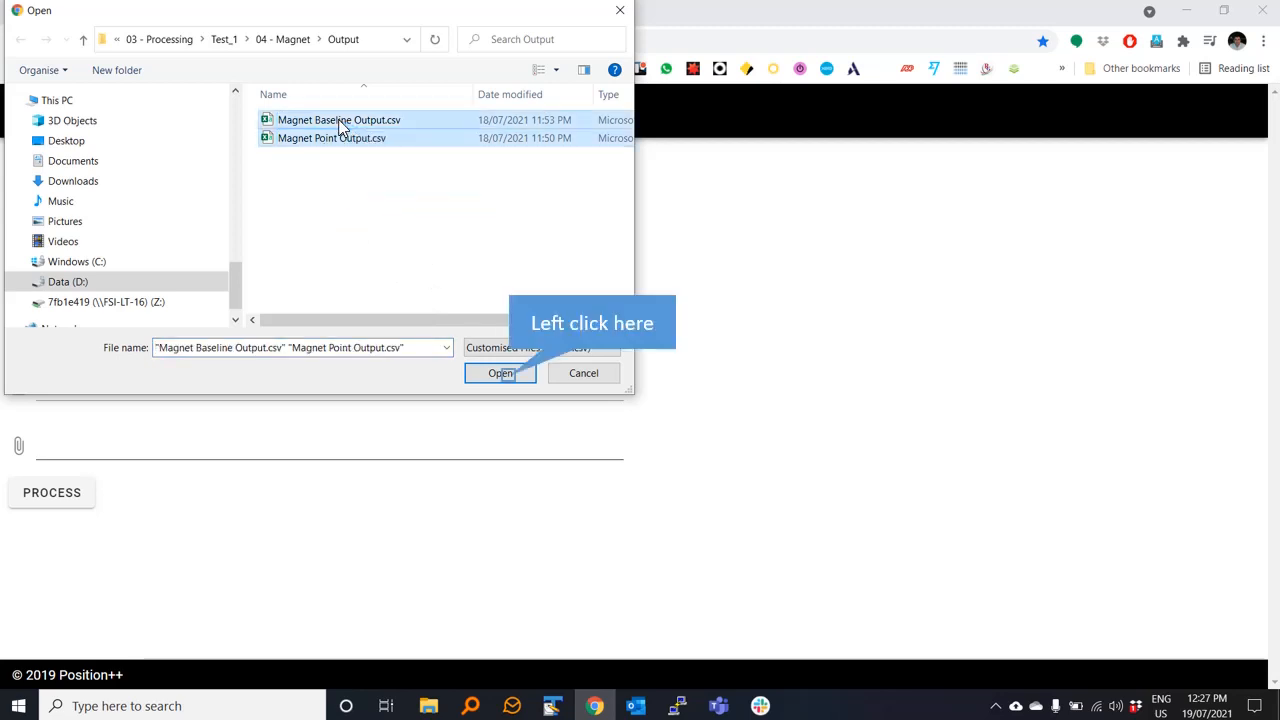
pyautogui.click(506, 378)
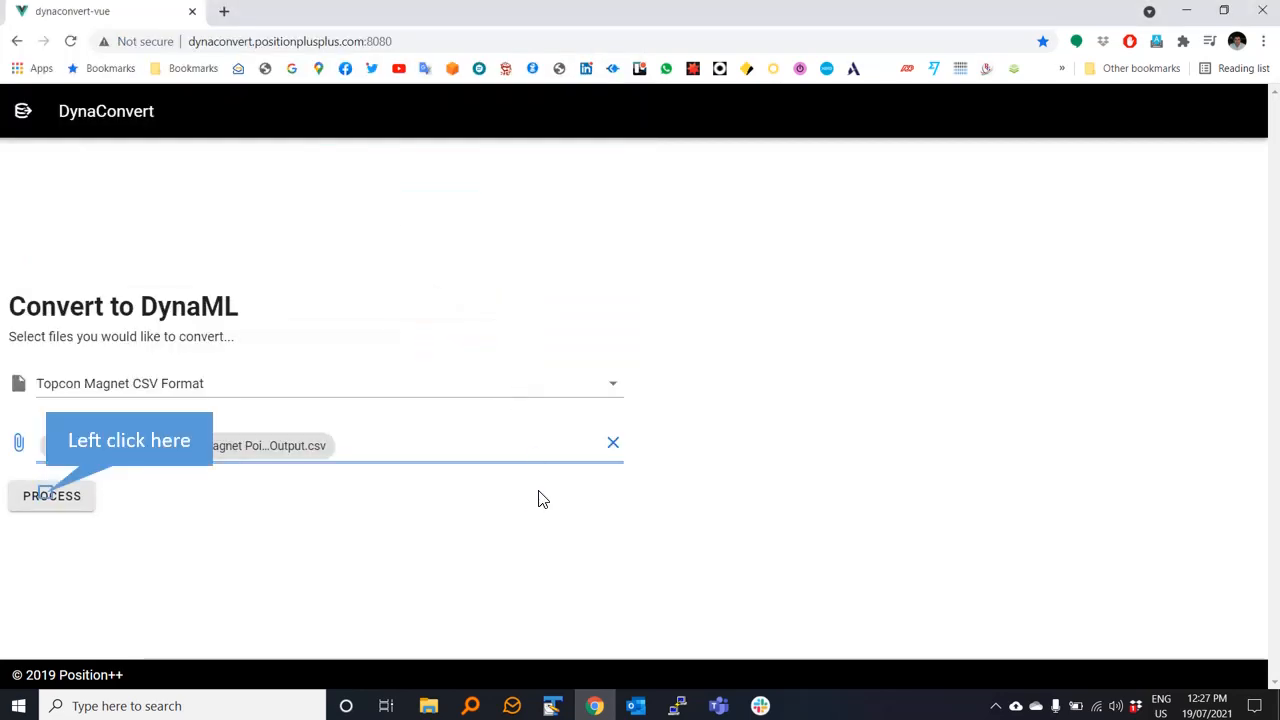
# Step: Process the attached files and save the converted XML document as DynAdjust Input in the Output folder
pyautogui.click(46, 500)
pyautogui.write('Dy')
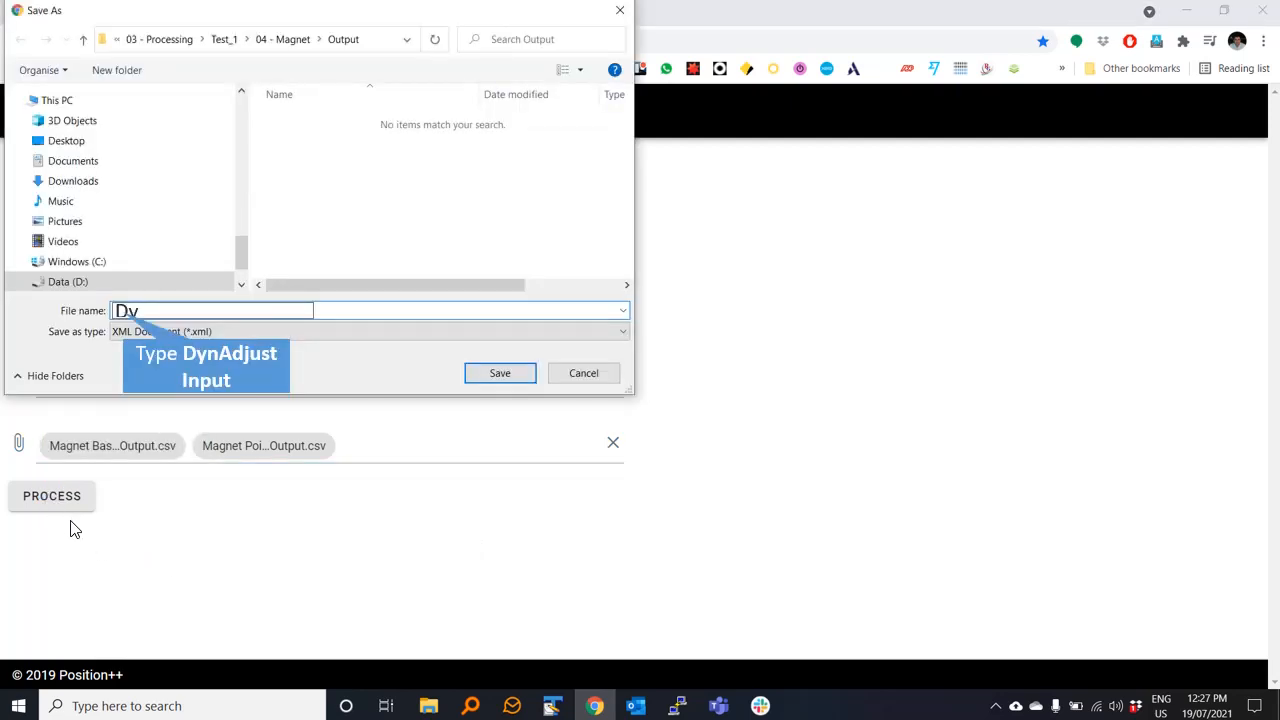
pyautogui.write('nAdjust Input')
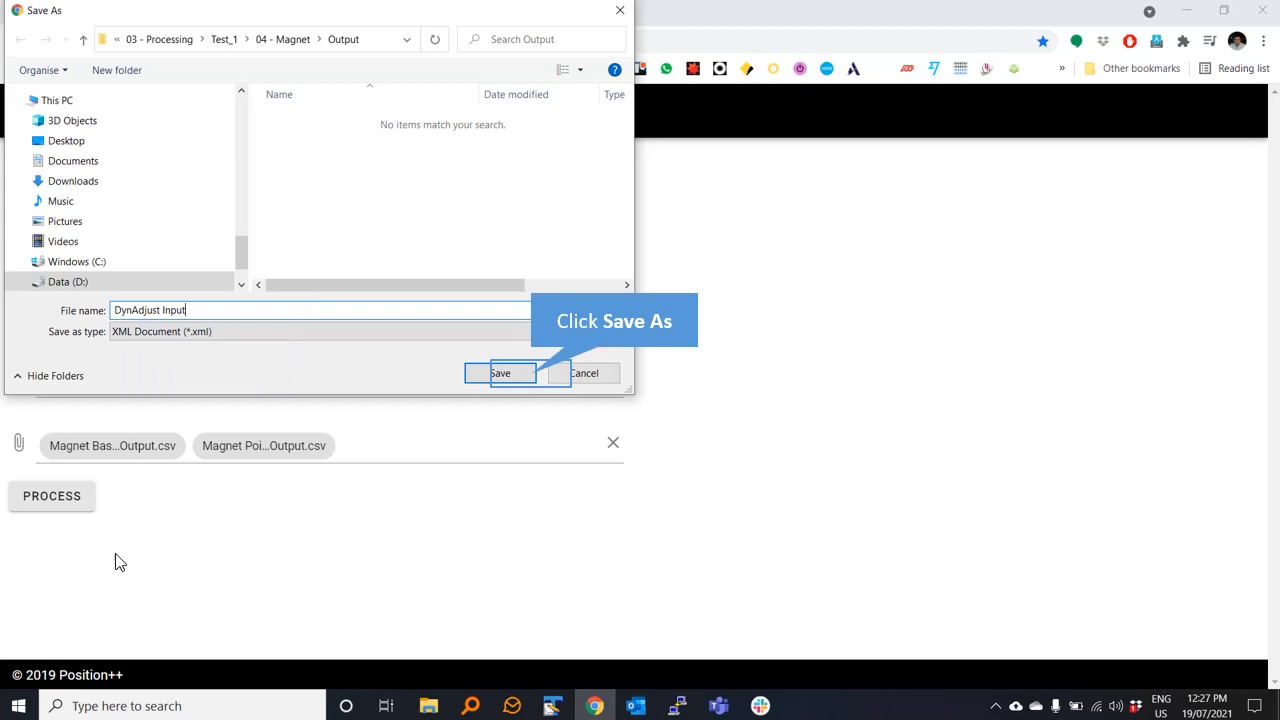
pyautogui.click(530, 378)
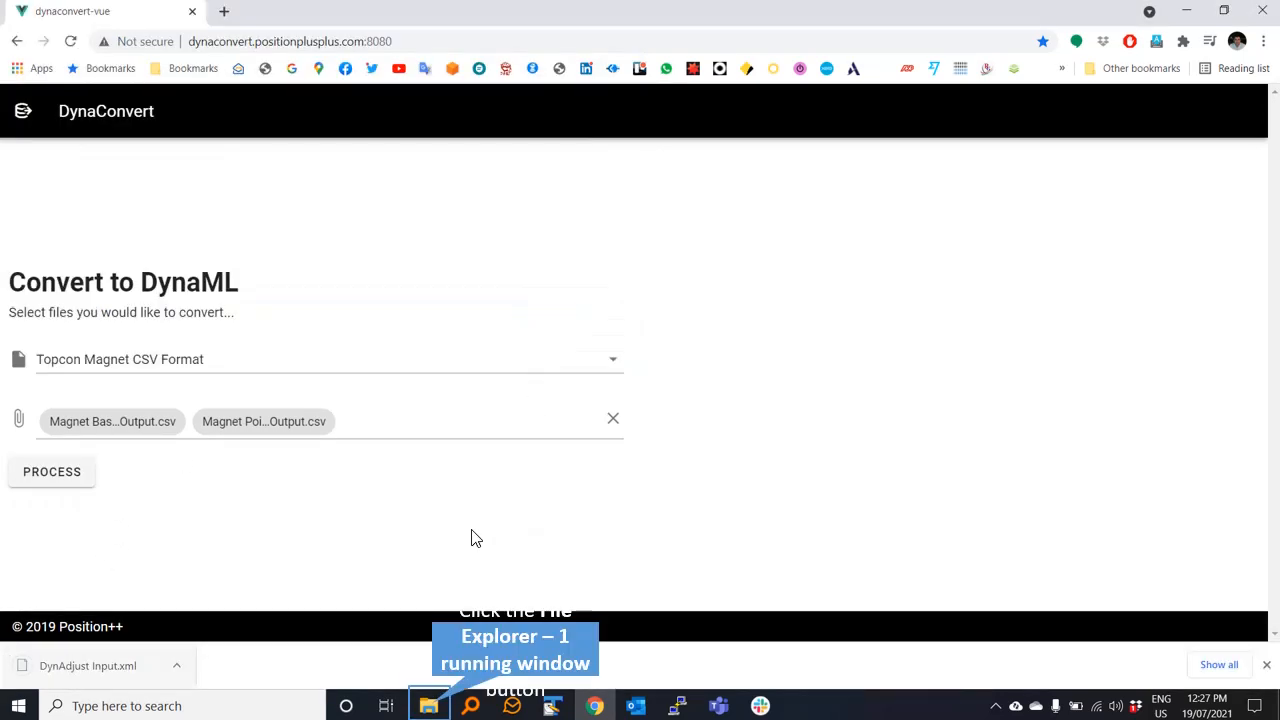
# Step: Open DynAdjust Input.xml from the Output folder in Notepad++ and review its DnaStation coordinates and DnaMeasurement GPS baseline entries
pyautogui.click(428, 706)
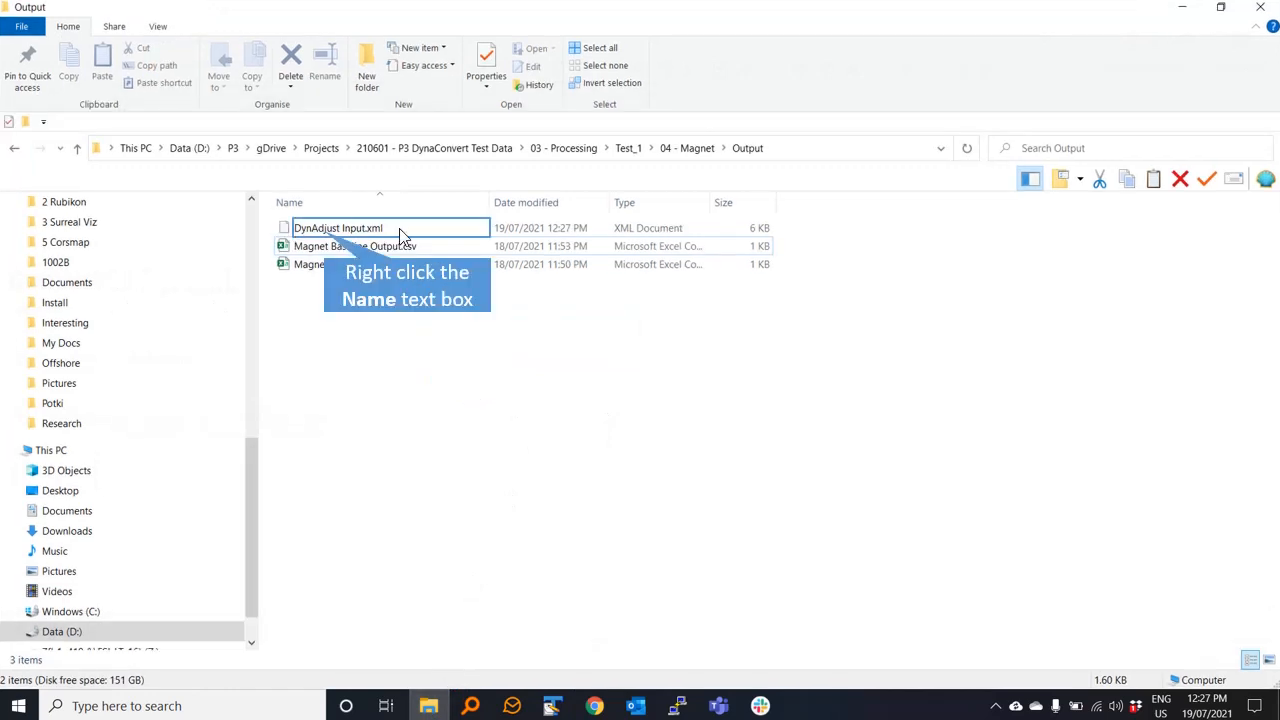
pyautogui.rightClick(325, 239)
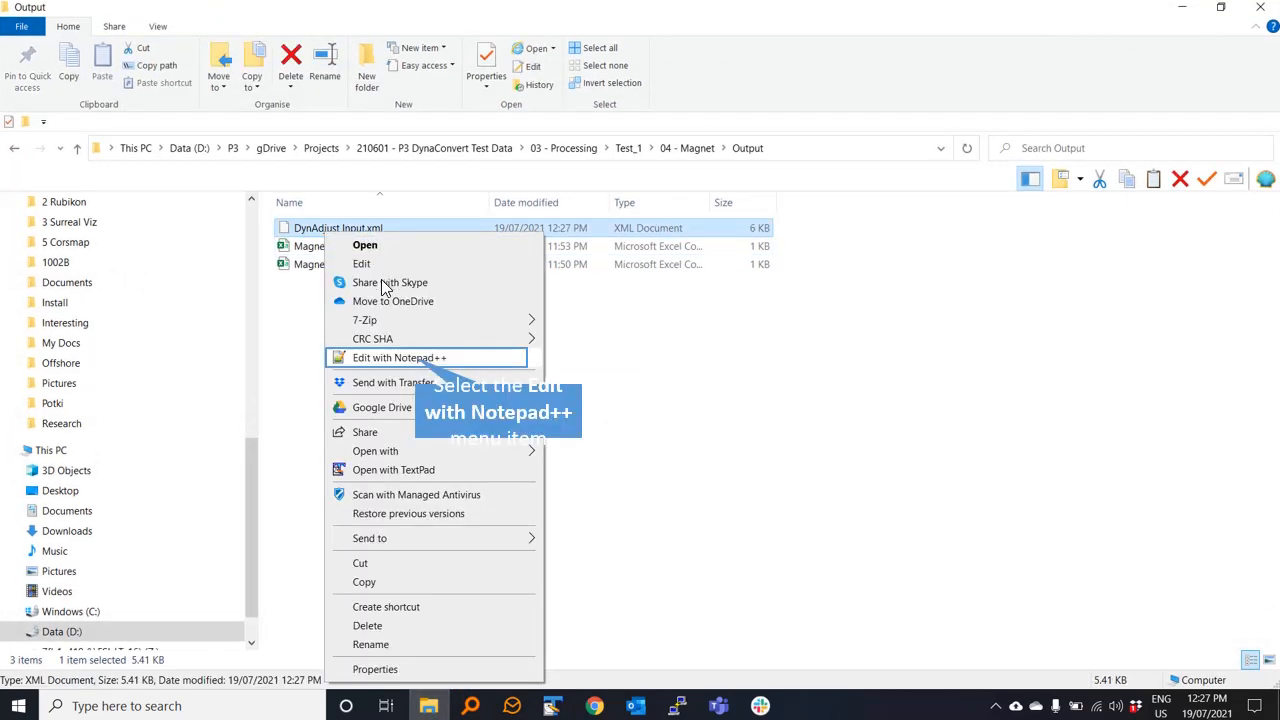
pyautogui.click(415, 358)
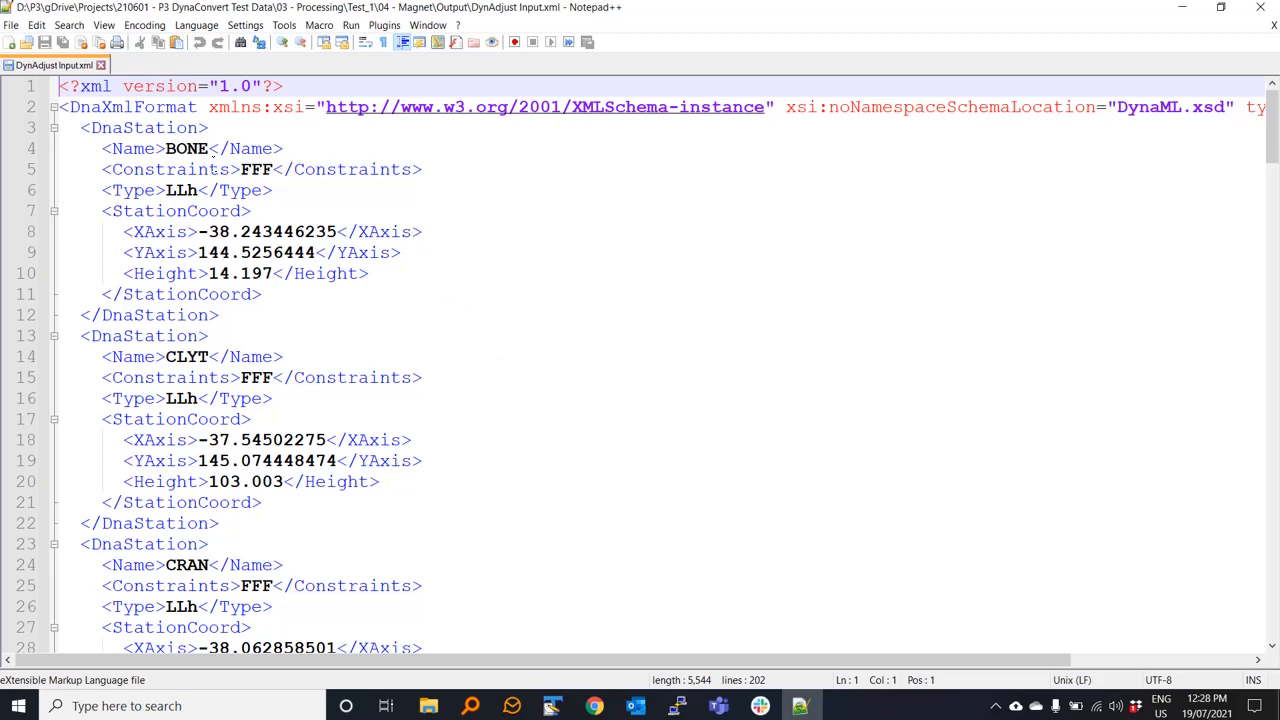
pyautogui.scroll(-7, 411, 299)
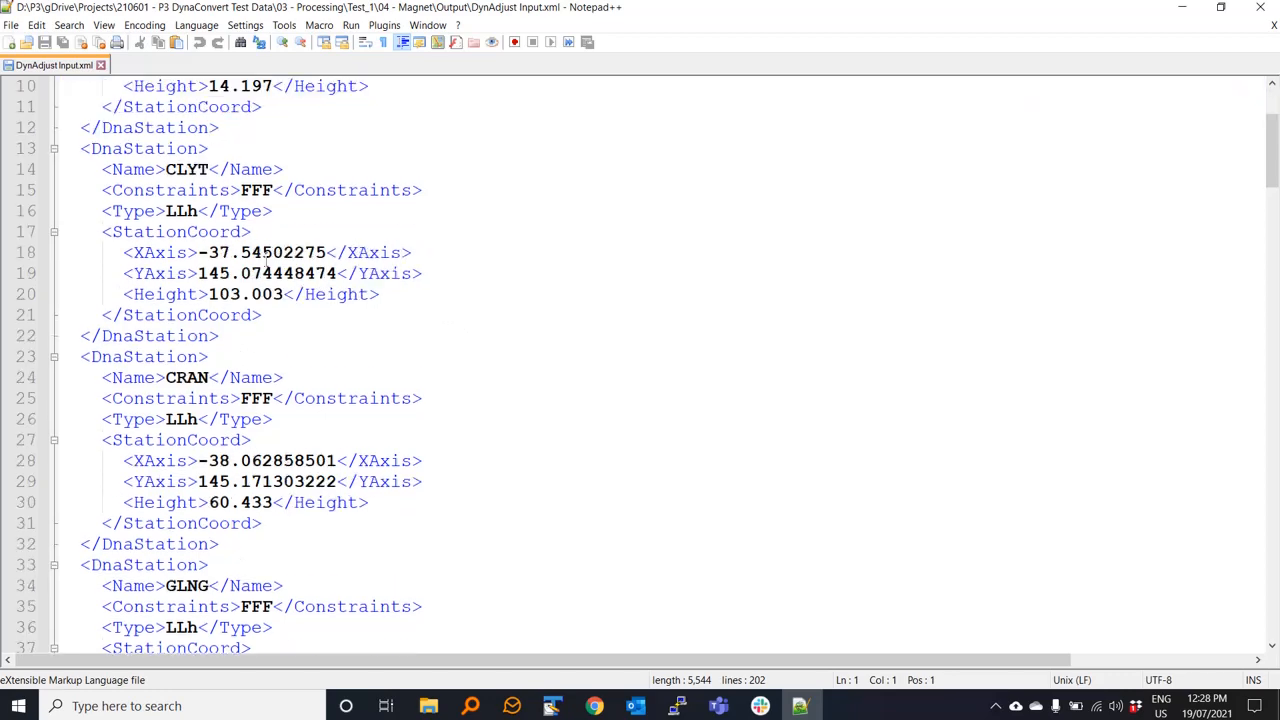
pyautogui.scroll(-7, 411, 299)
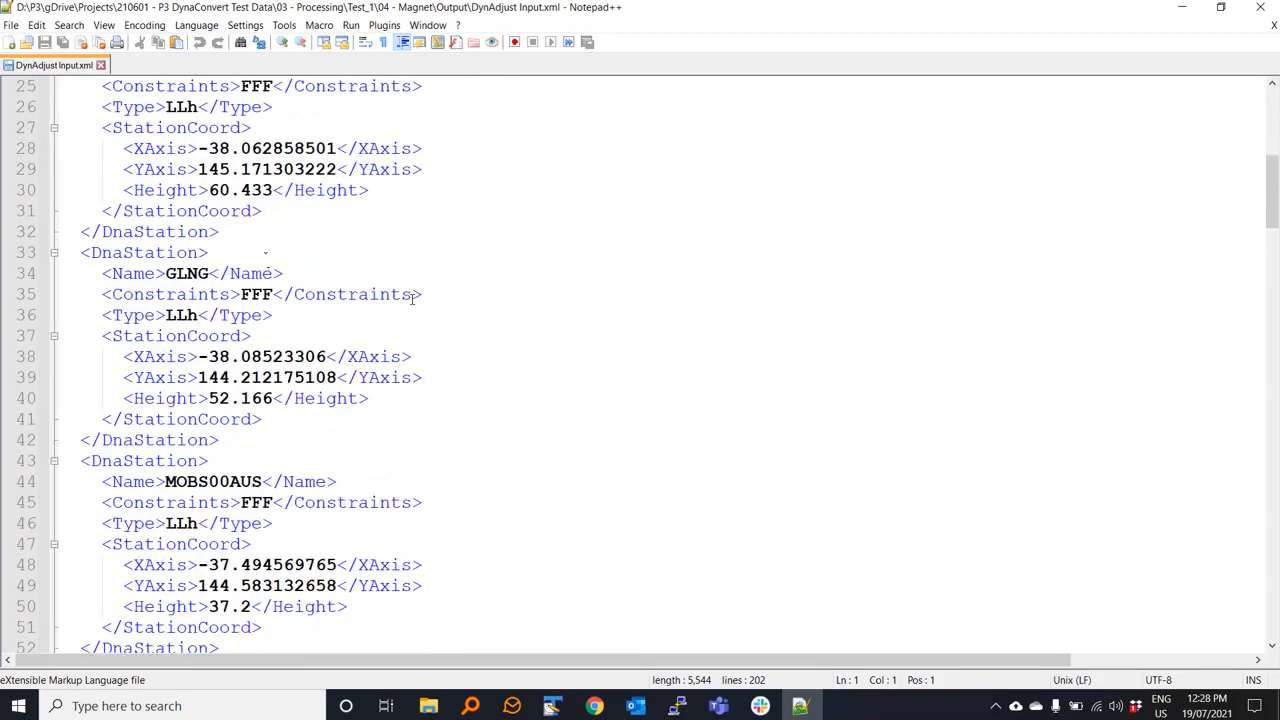
pyautogui.scroll(-12, 512, 296)
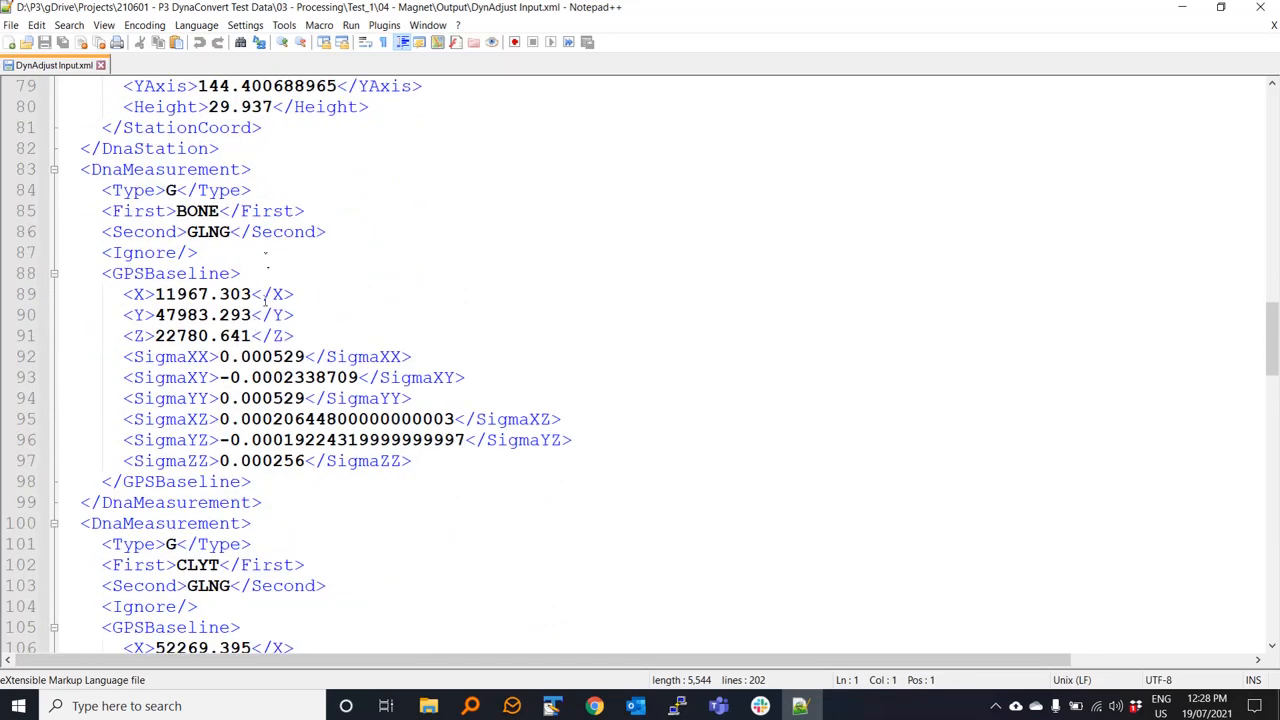
pyautogui.scroll(-14, 441, 352)
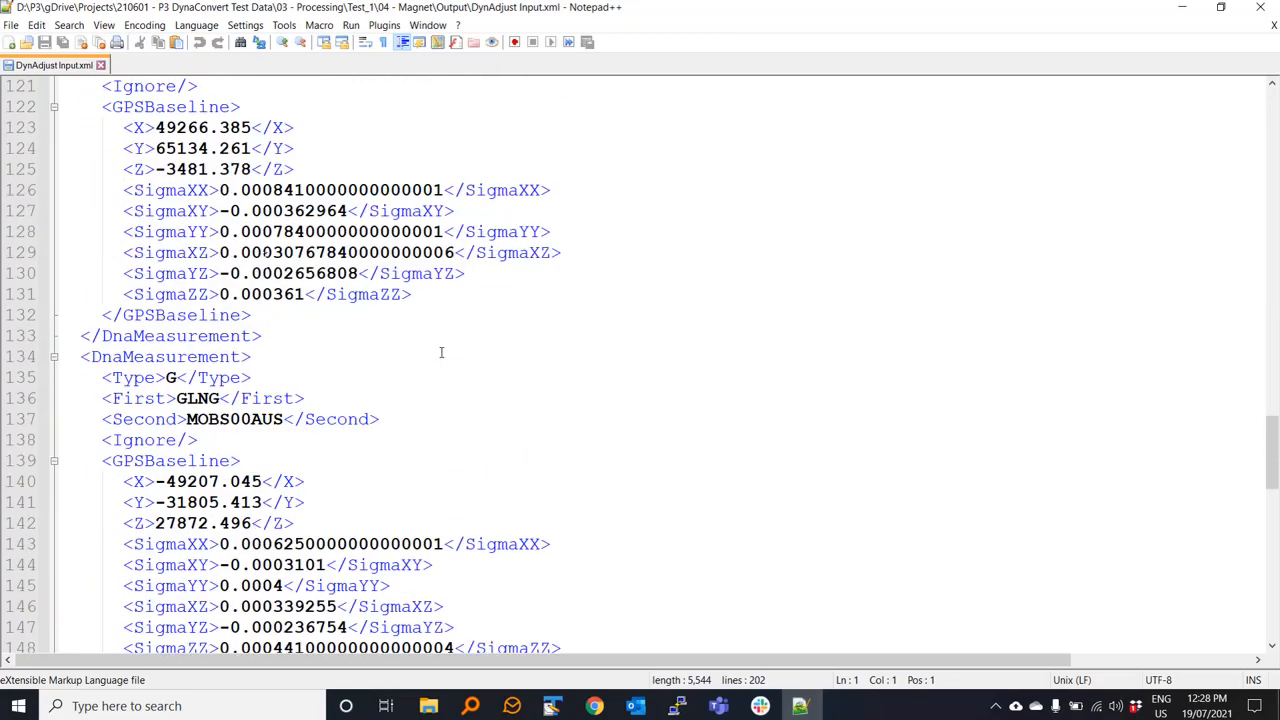
pyautogui.scroll(-17, 441, 352)
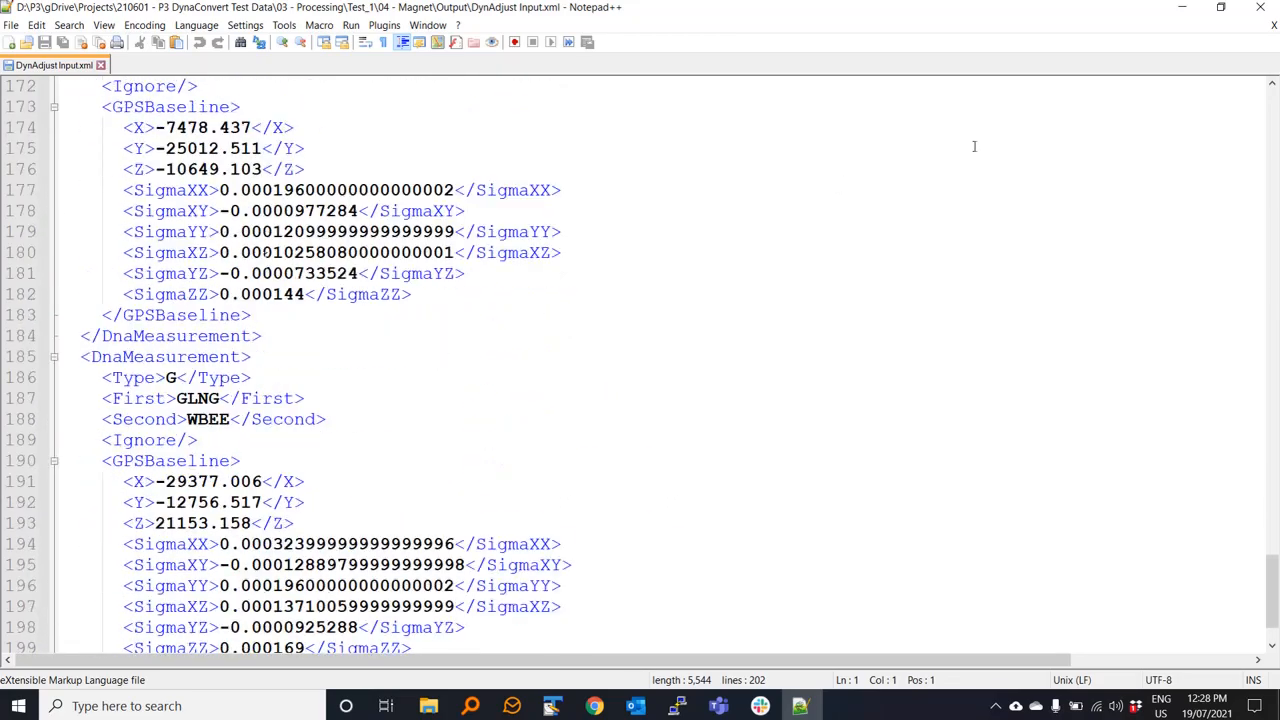